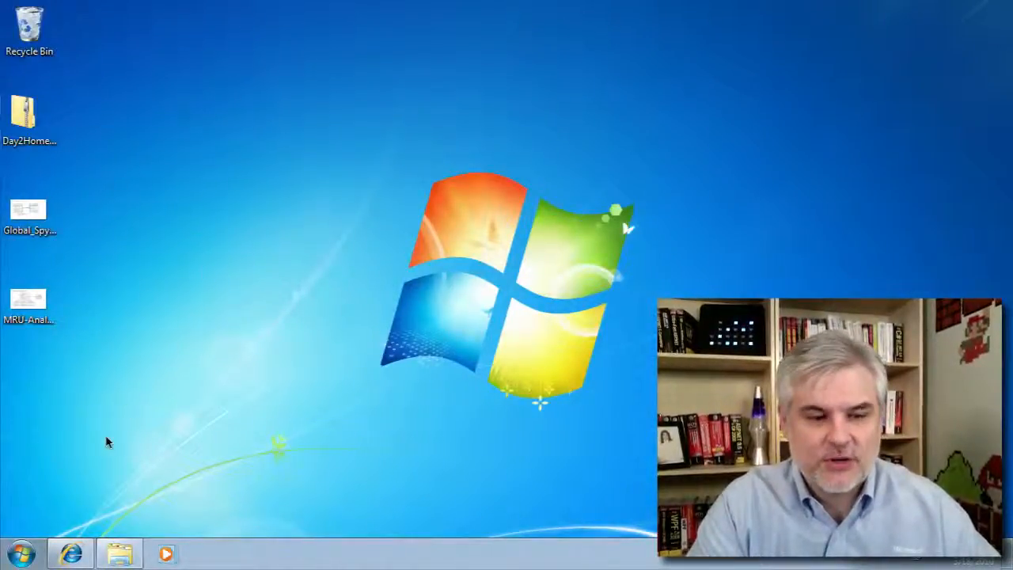
# - Open Internet Explorer and search Bing for Microsoft SQL Server 2008 Express with Tools, without the registered trademark symbols
pyautogui.click(72, 557)
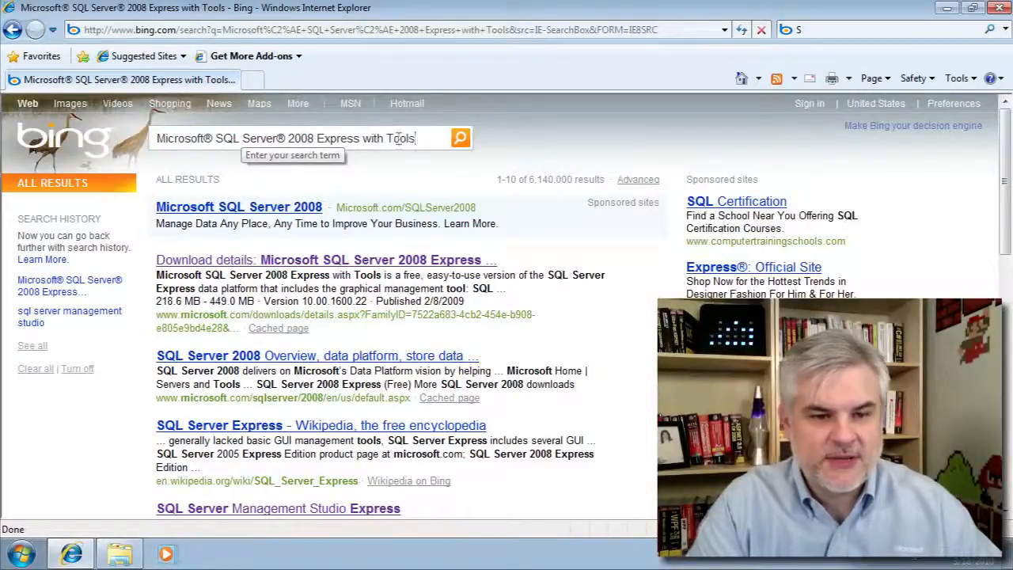
pyautogui.click(278, 140)
pyautogui.press('BackSpace')
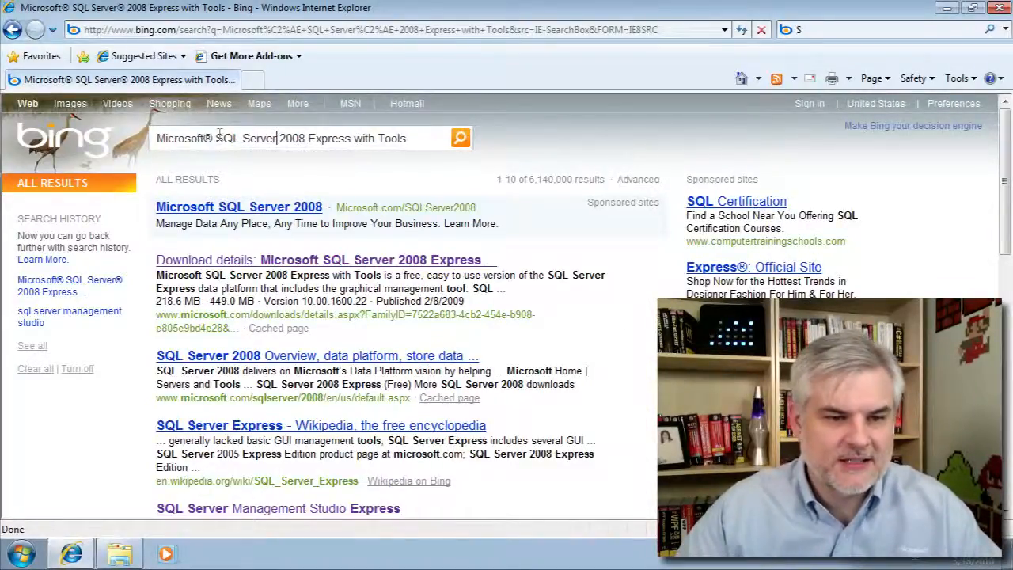
pyautogui.click(210, 139)
pyautogui.press('BackSpace')
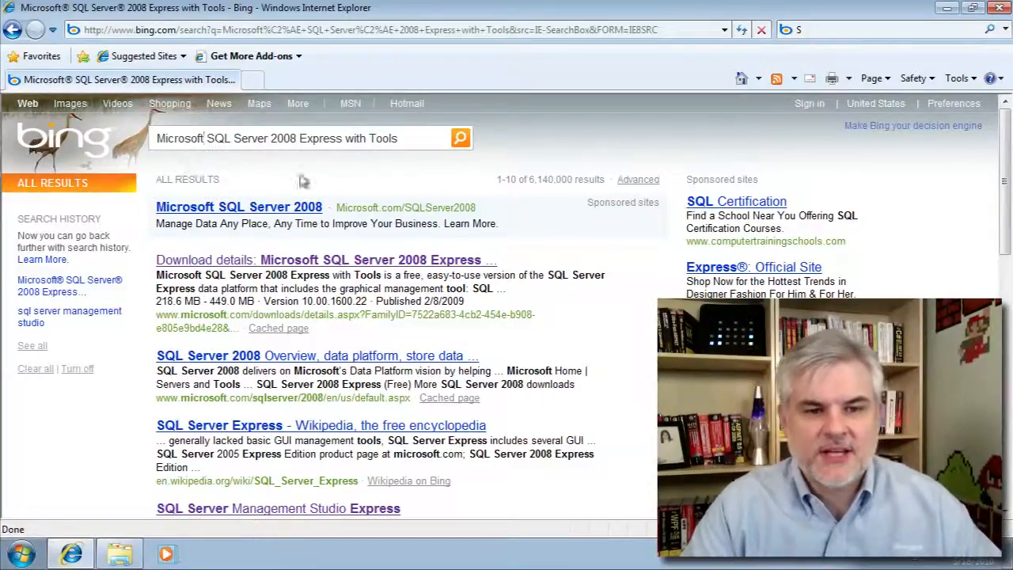
pyautogui.click(461, 139)
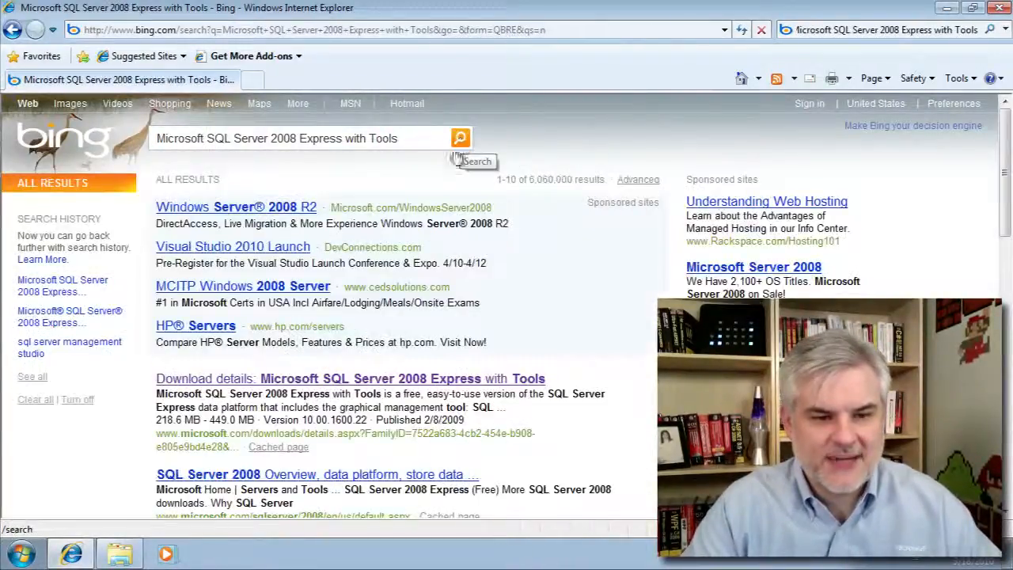
# - Open the Microsoft SQL Server 2008 Express with Tools download page from the results and go to its Files in This Download section
pyautogui.scroll(-1, 415, 391)
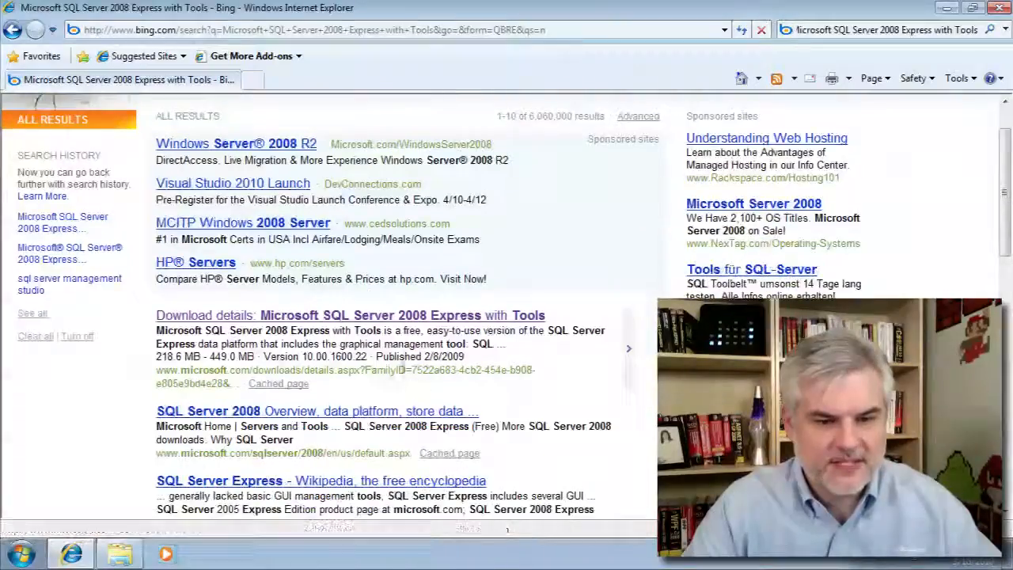
pyautogui.click(290, 320)
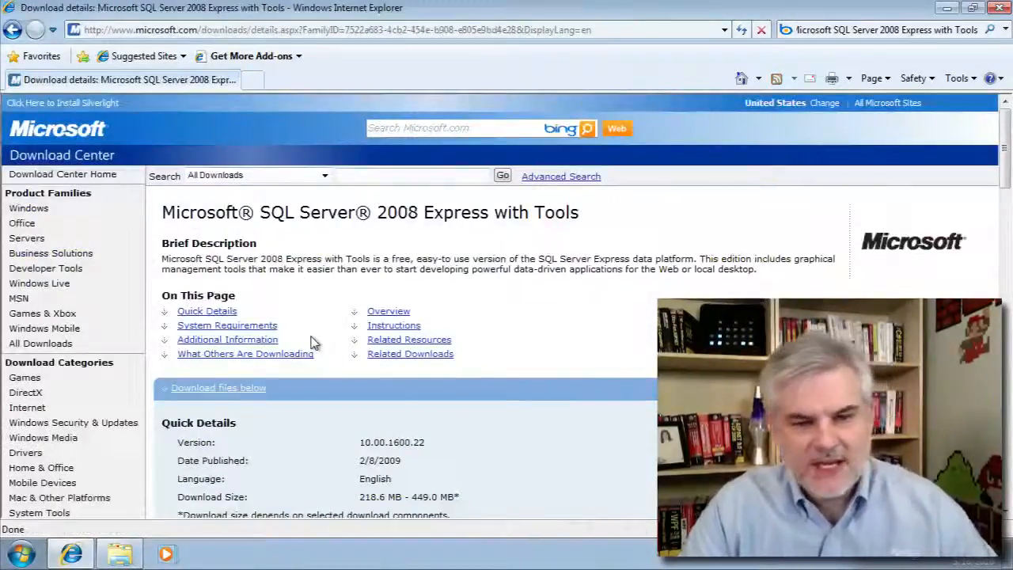
pyautogui.scroll(-3, 587, 348)
pyautogui.scroll(-15, 588, 348)
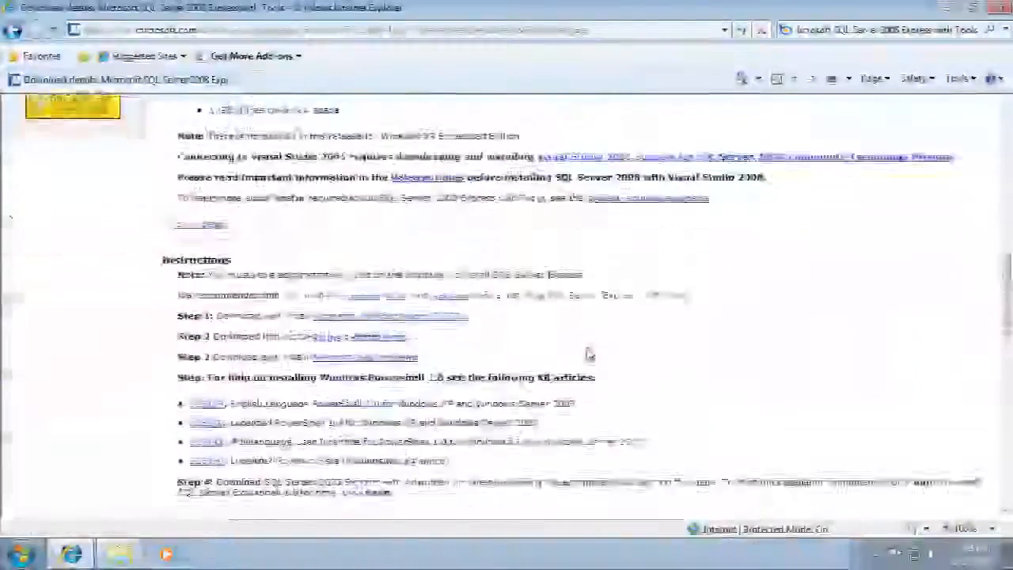
pyautogui.scroll(-2, 589, 354)
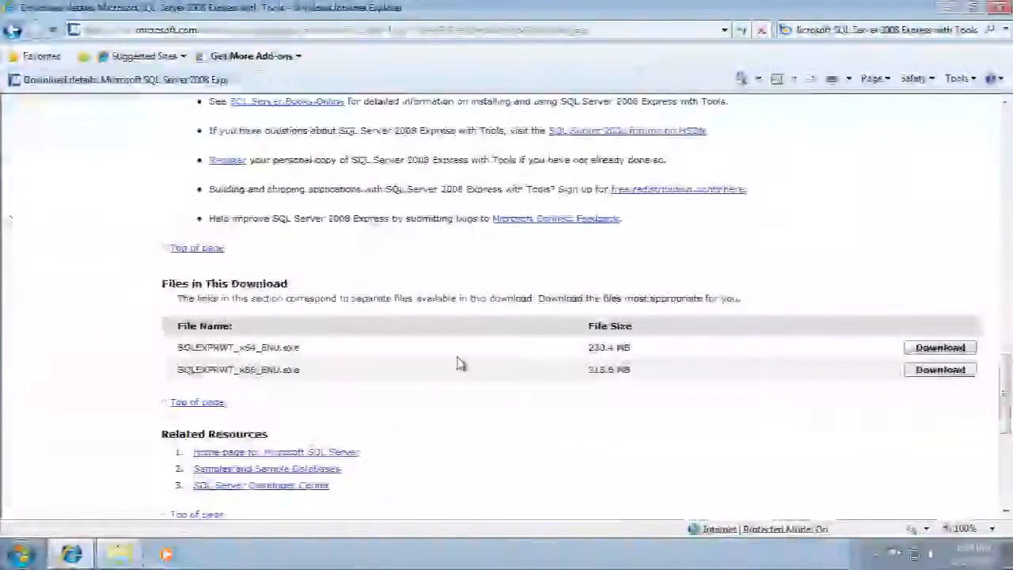
# - Compare the x64 and x86 installer file names, and select the already downloaded SQLEXPRWT_x86_ENU file in the Downloads folder
pyautogui.moveTo(235, 347); pyautogui.dragTo(266, 349)
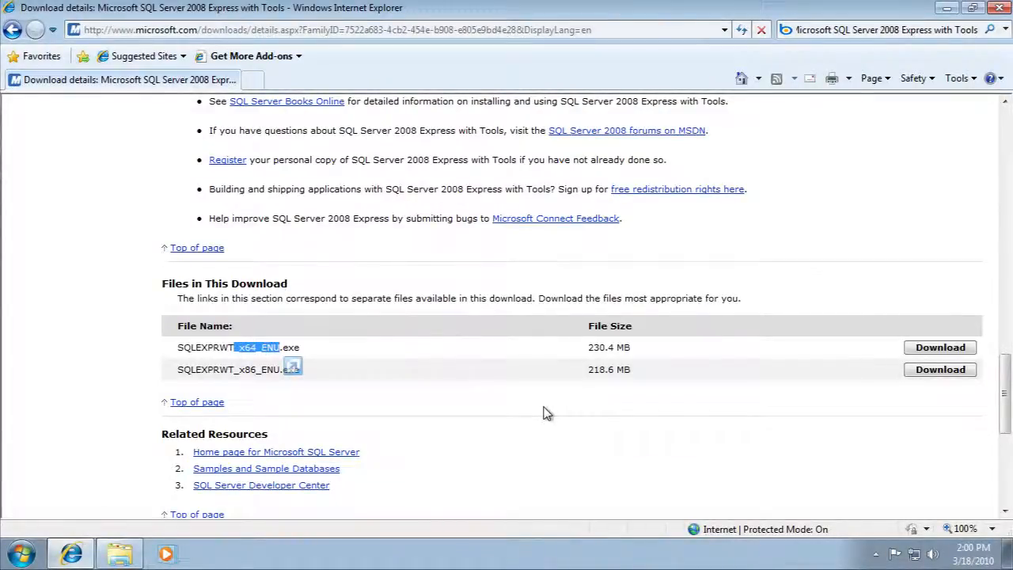
pyautogui.moveTo(235, 369); pyautogui.dragTo(257, 370)
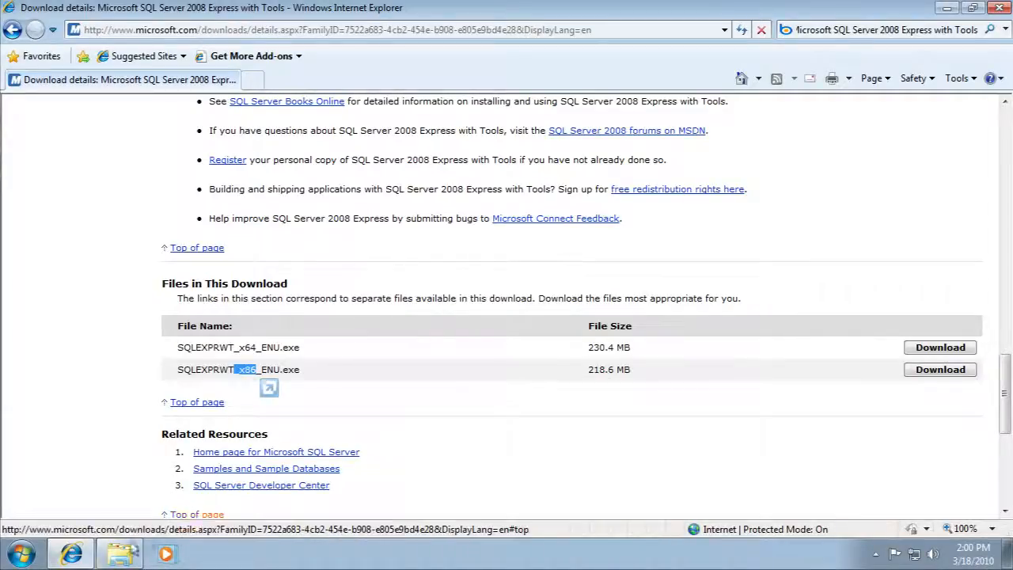
pyautogui.click(120, 555)
pyautogui.click(428, 119)
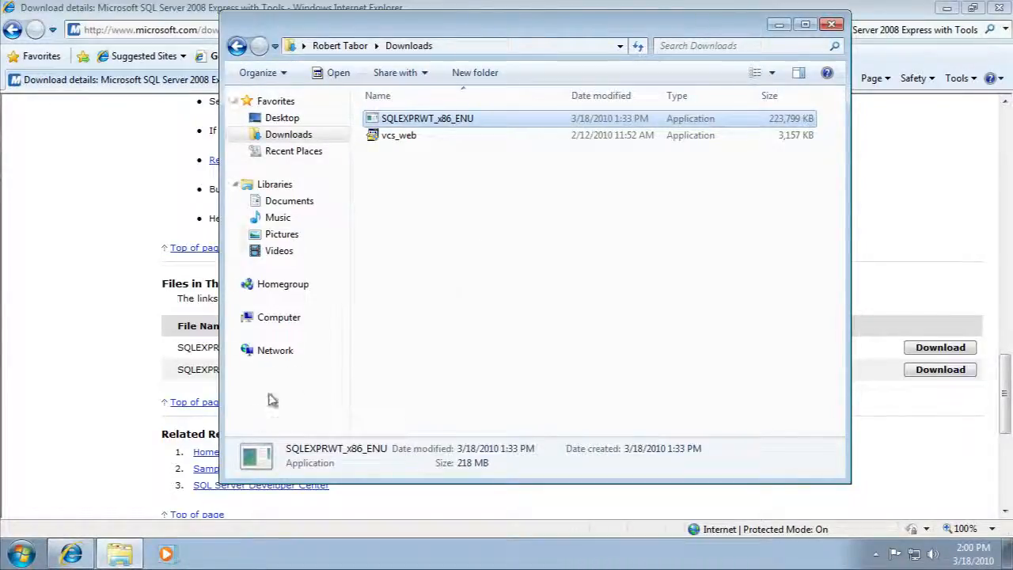
# - Start removing Microsoft SQL Server 2008 from the Control Panel list of installed programs
pyautogui.click(24, 554)
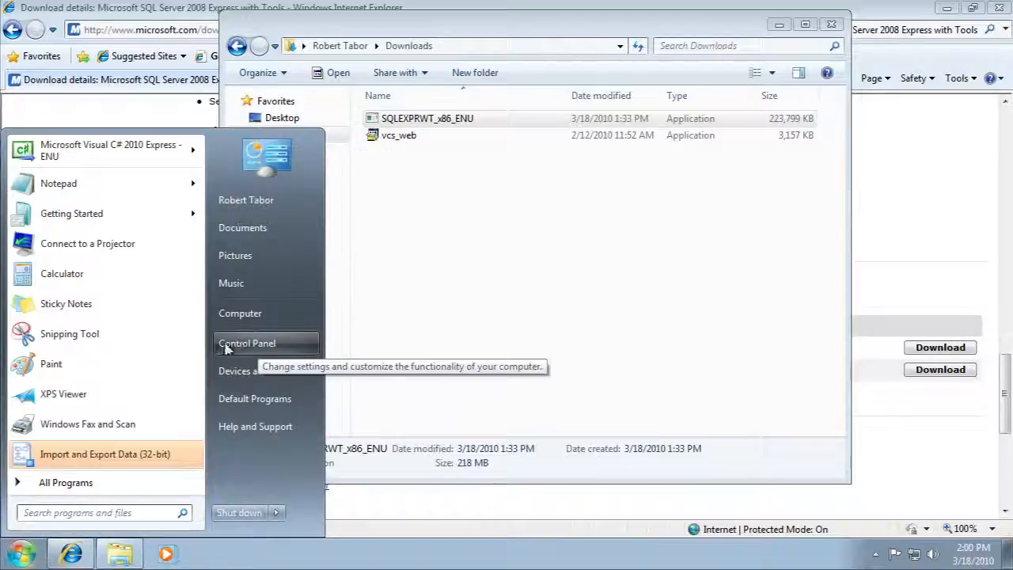
pyautogui.click(291, 350)
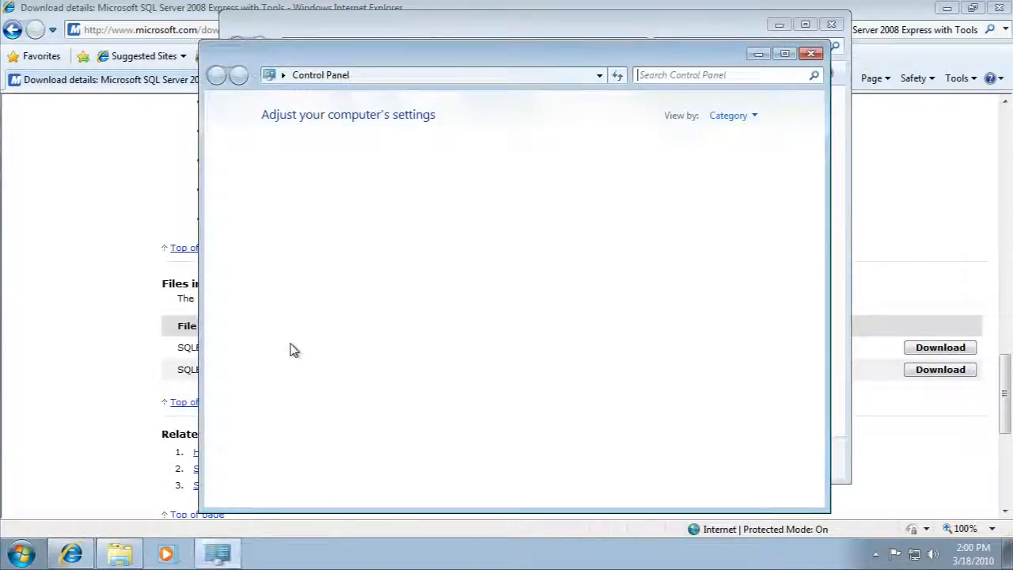
pyautogui.click(333, 346)
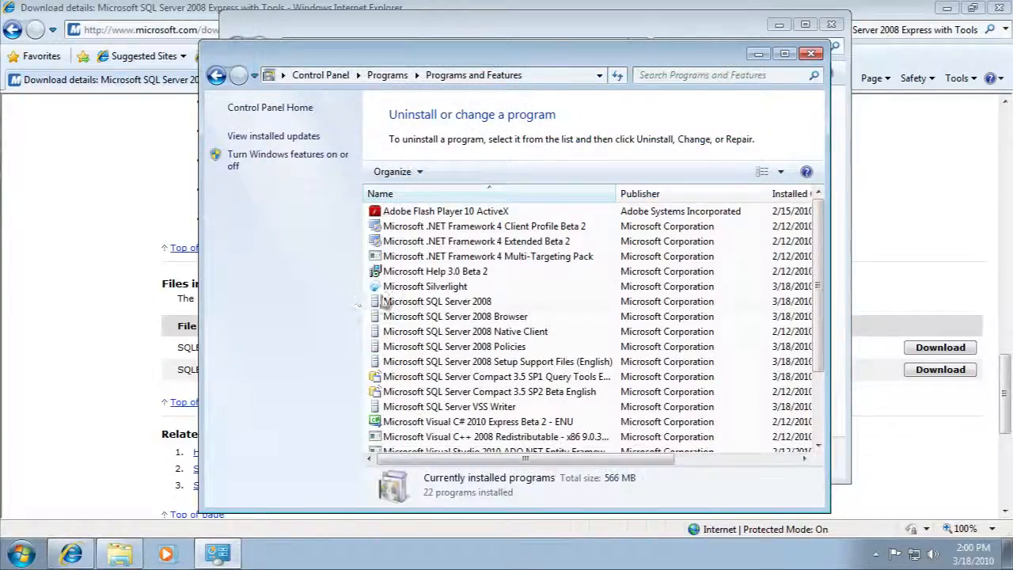
pyautogui.click(471, 302)
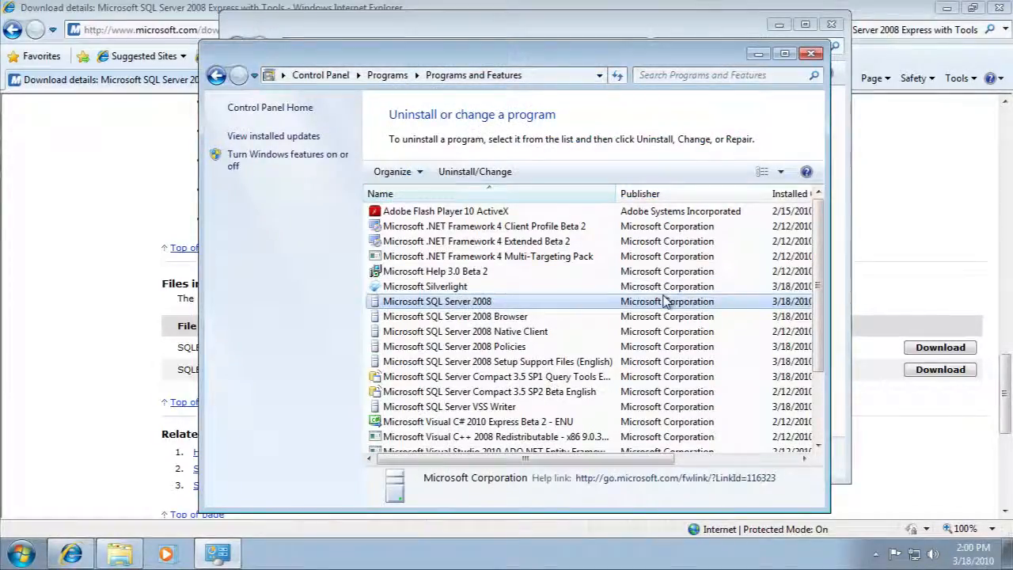
pyautogui.rightClick(459, 308)
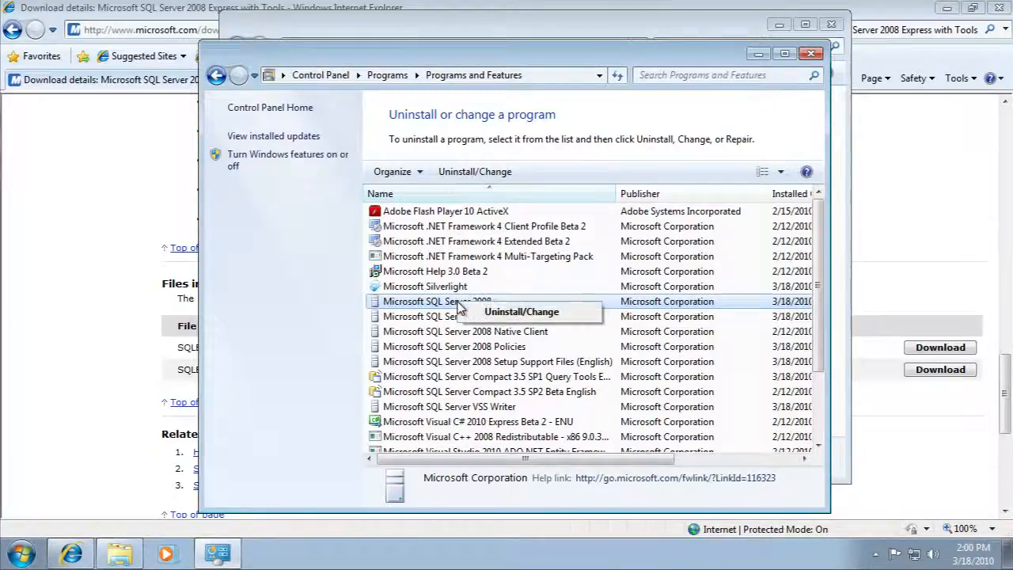
pyautogui.click(540, 312)
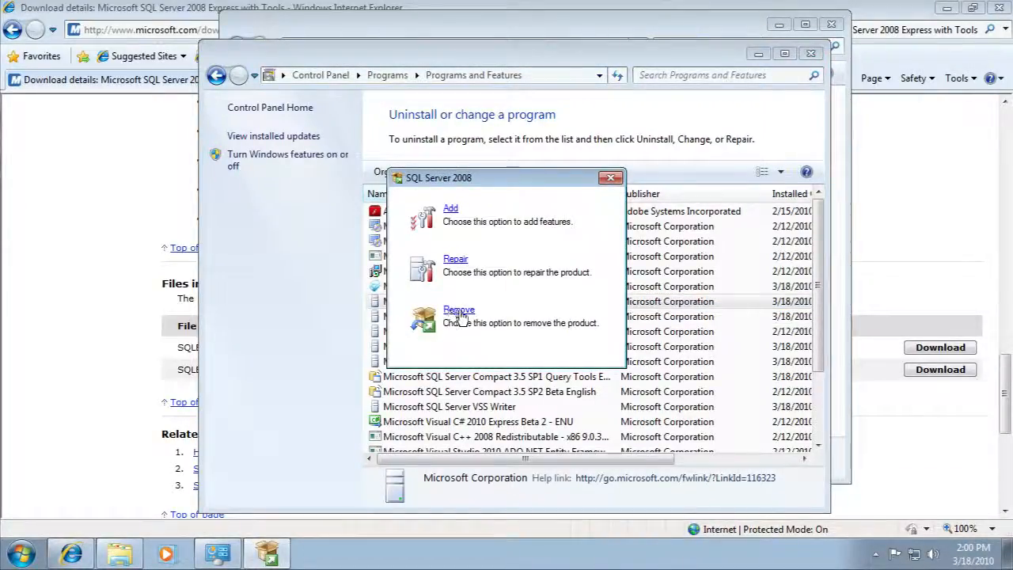
pyautogui.click(459, 311)
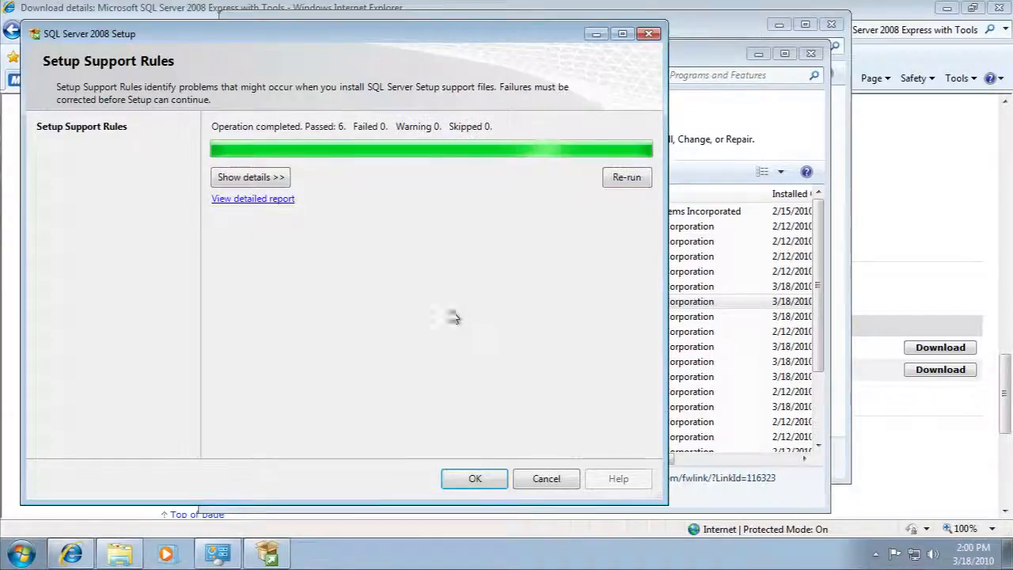
# - Accept the setup support rules, then choose the SQLEXPRESS instance with all of its features for removal
pyautogui.click(475, 478)
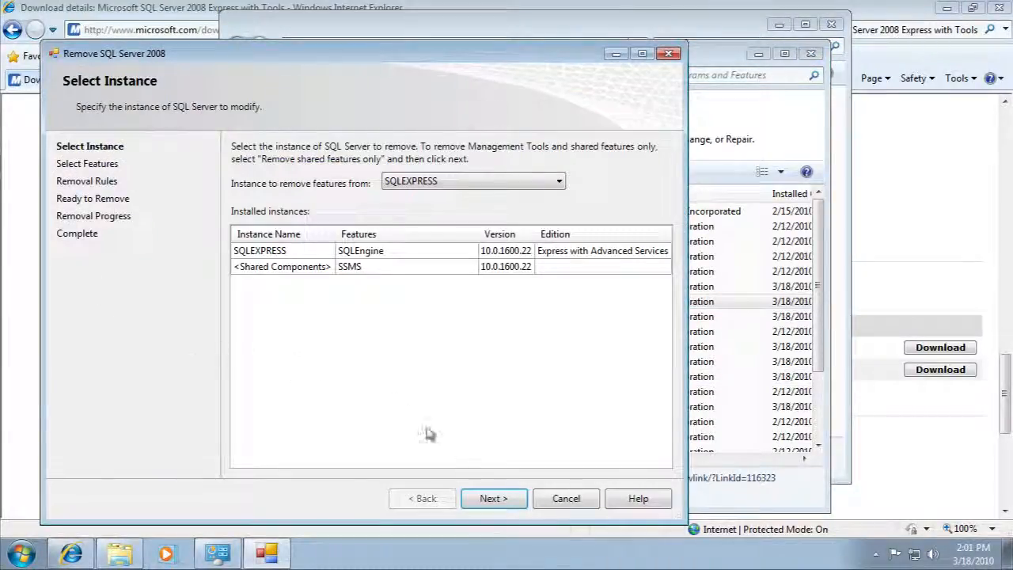
pyautogui.click(560, 184)
pyautogui.click(560, 196)
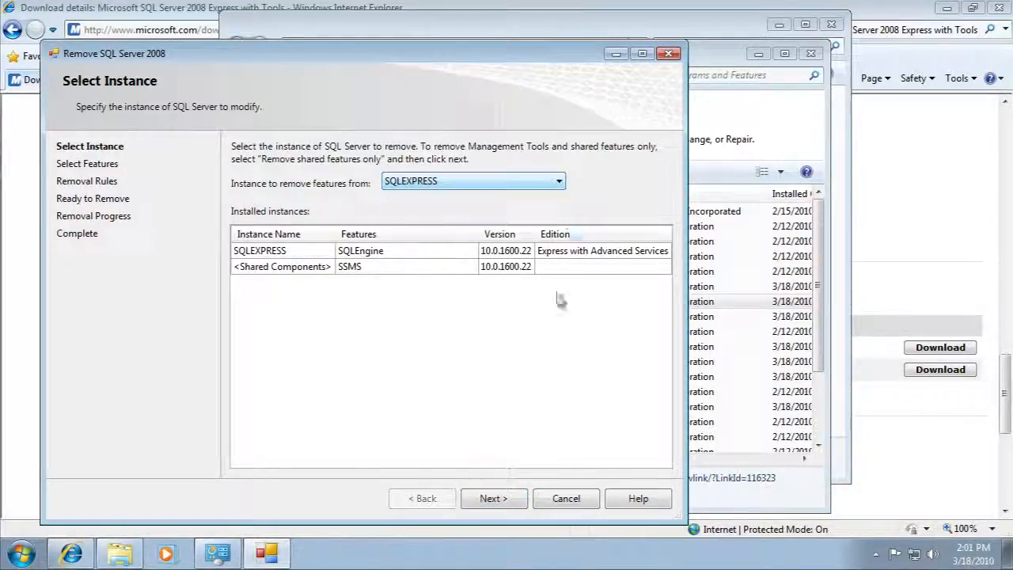
pyautogui.click(493, 498)
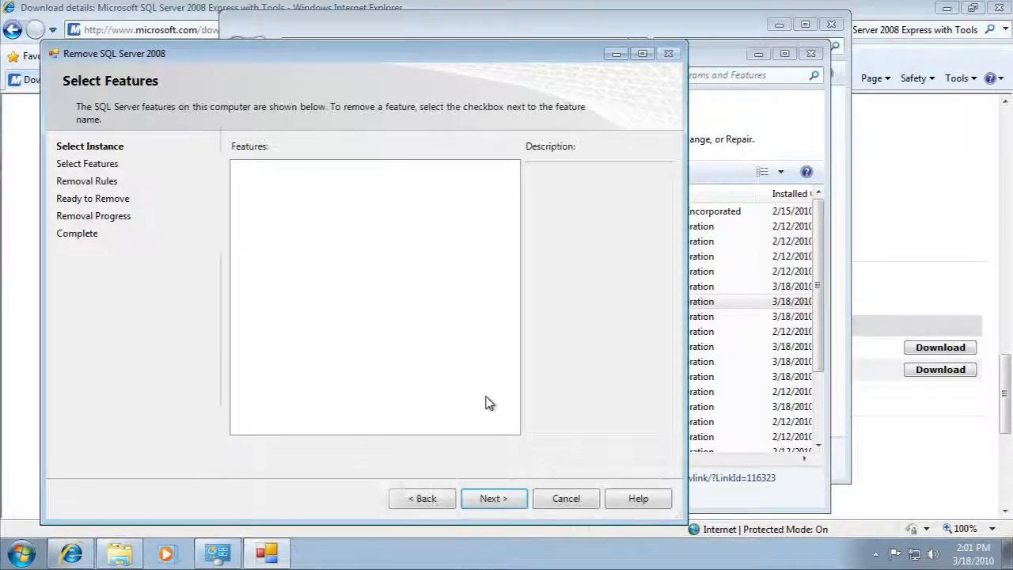
pyautogui.click(268, 463)
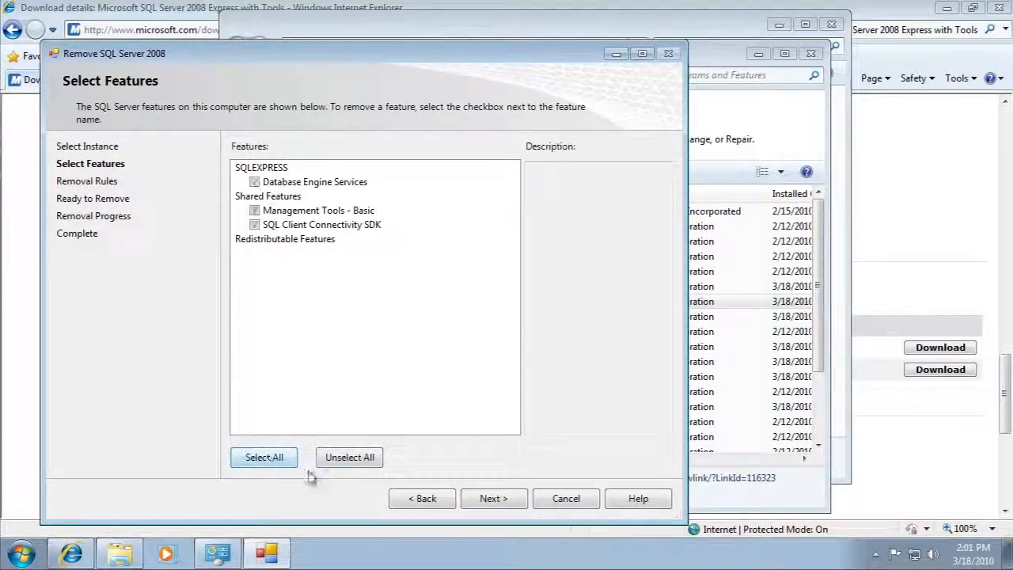
pyautogui.click(507, 505)
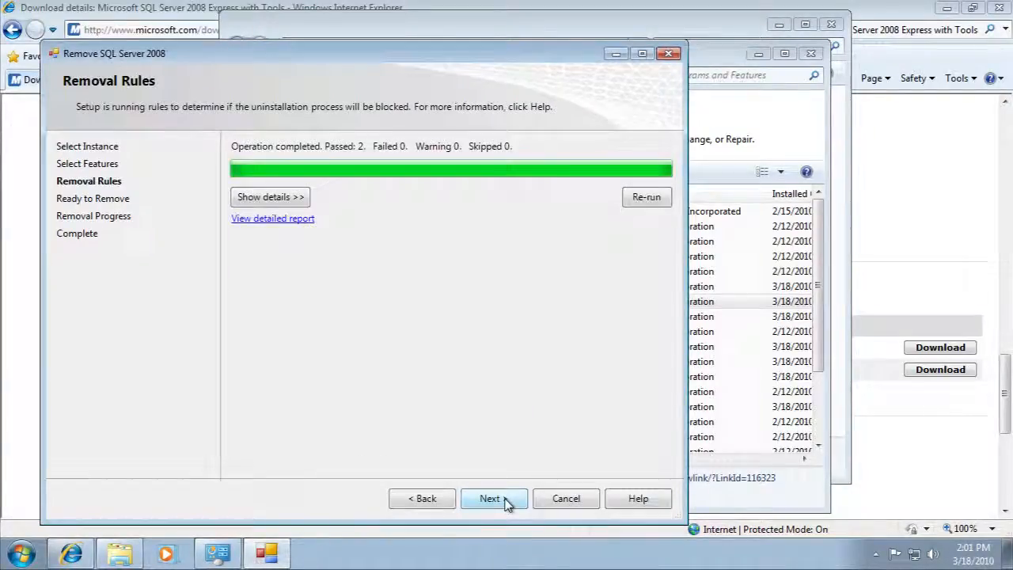
# - Run the removal of the selected SQL Server 2008 features, then close the removal wizard and the Programs and Features window
pyautogui.click(507, 505)
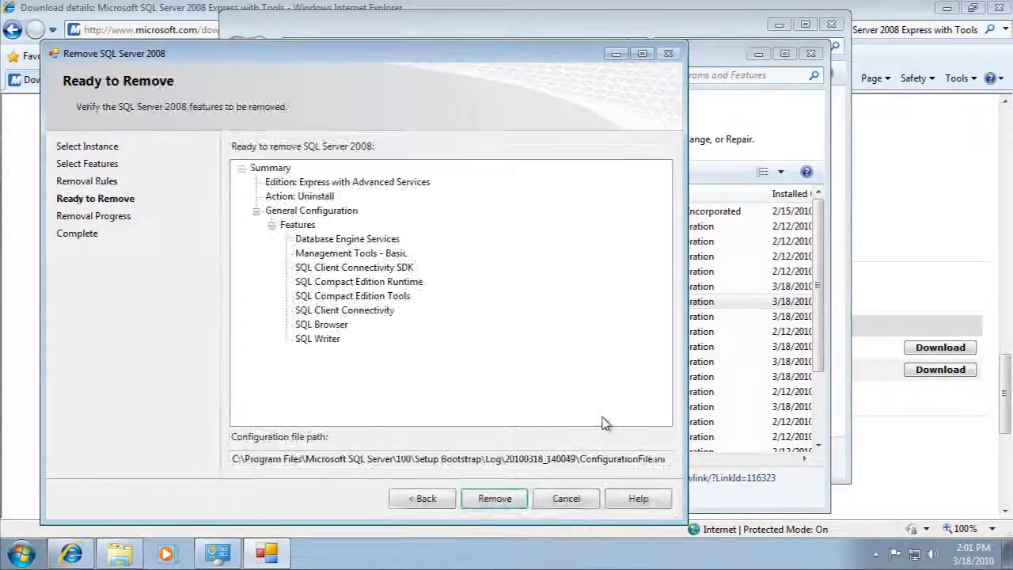
pyautogui.click(495, 498)
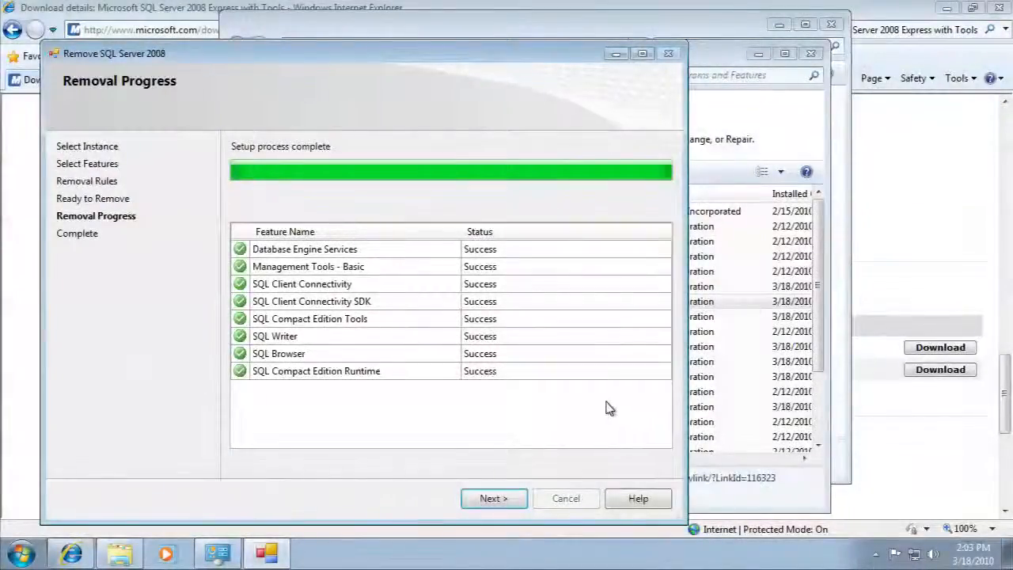
pyautogui.click(490, 505)
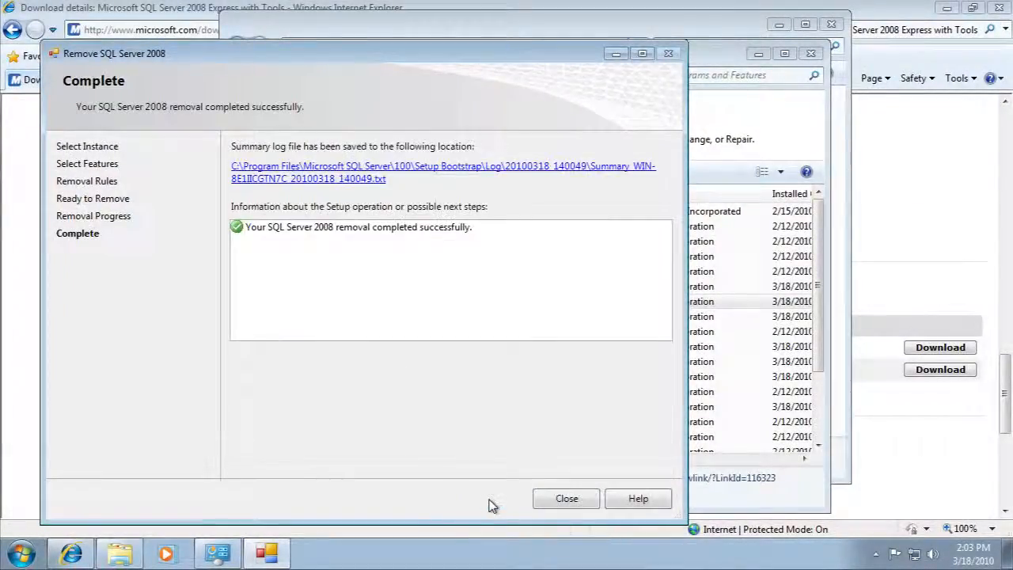
pyautogui.click(558, 506)
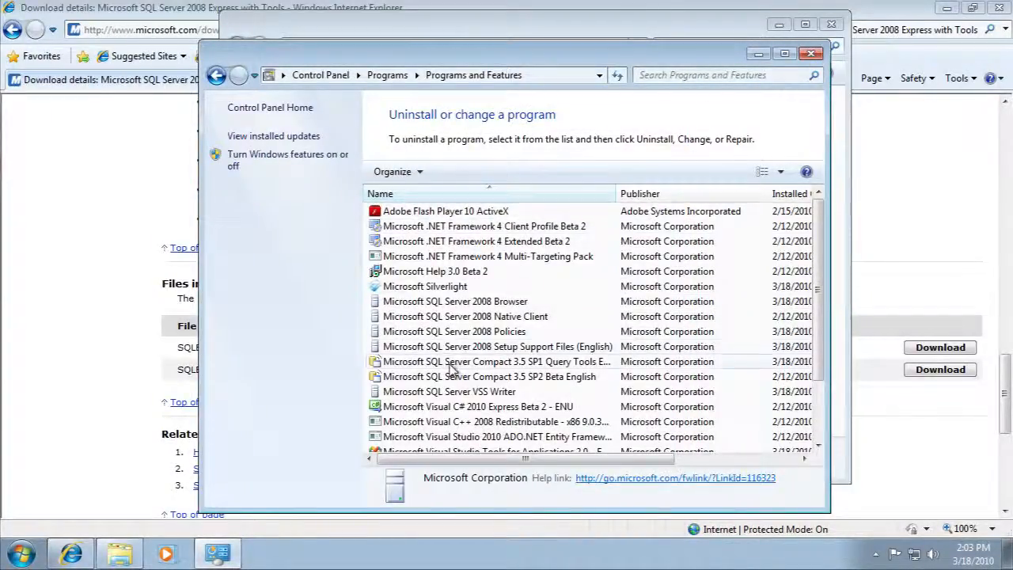
pyautogui.click(813, 54)
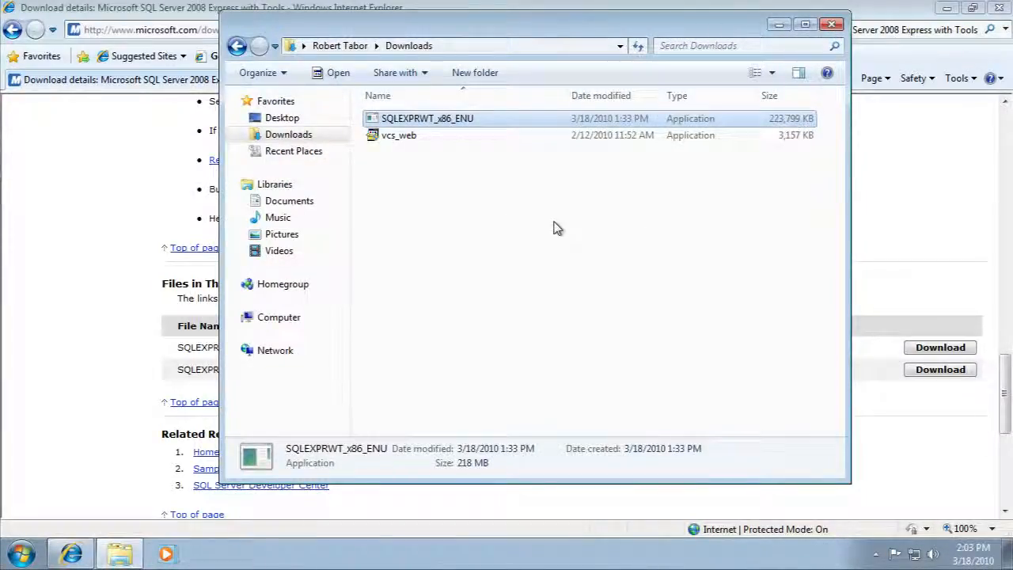
# - Run the SQLEXPRWT_x86_ENU installer from the Downloads folder, accepting the security warning and proceeding past the compatibility assistant
pyautogui.click(449, 186)
pyautogui.click(443, 125)
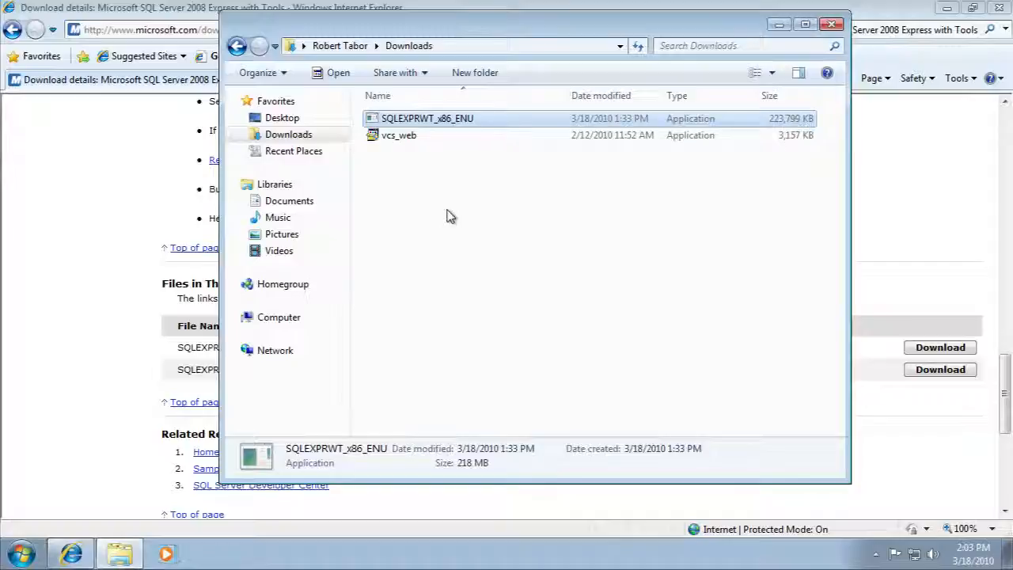
pyautogui.doubleClick(413, 118)
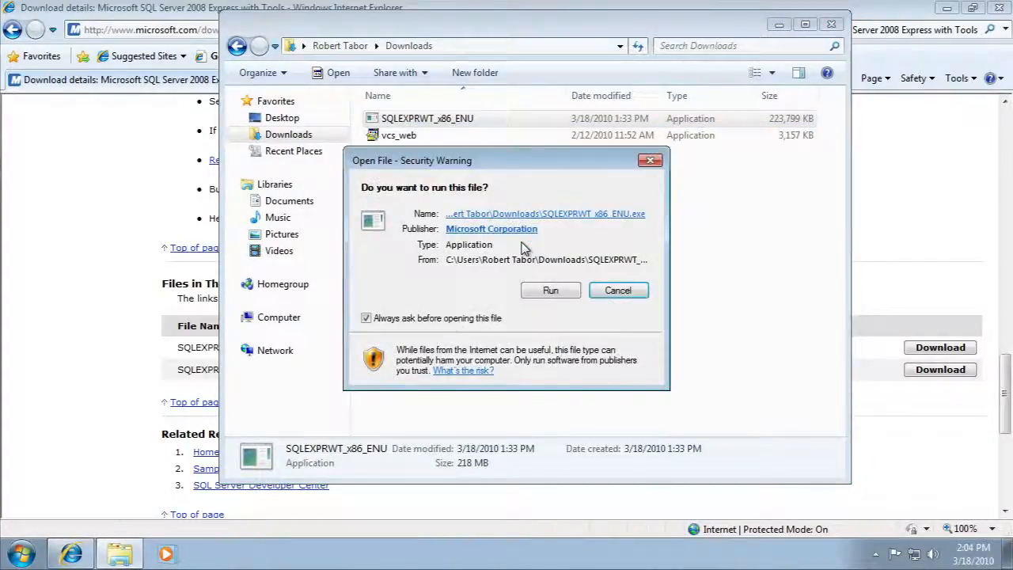
pyautogui.click(559, 291)
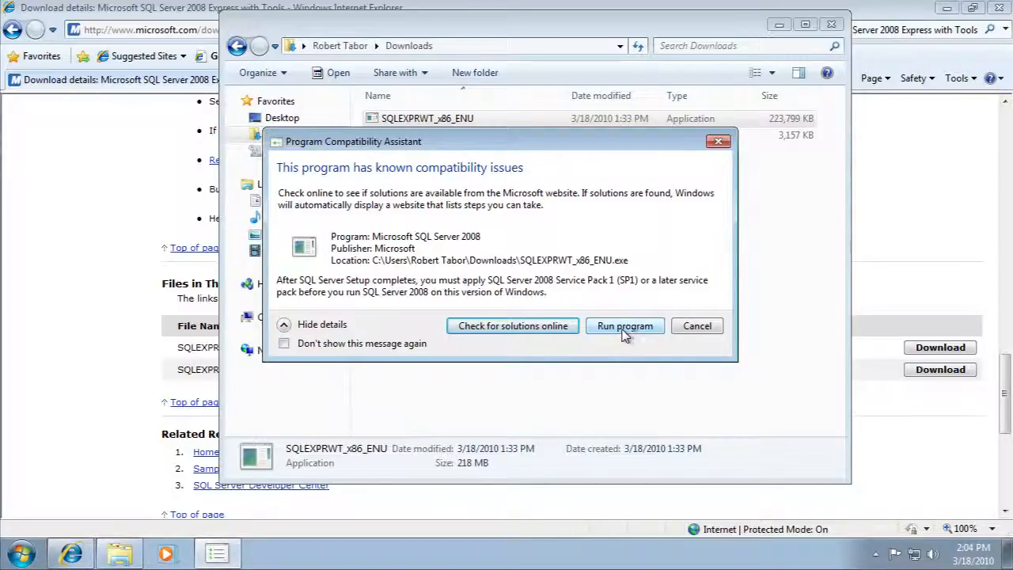
pyautogui.click(625, 334)
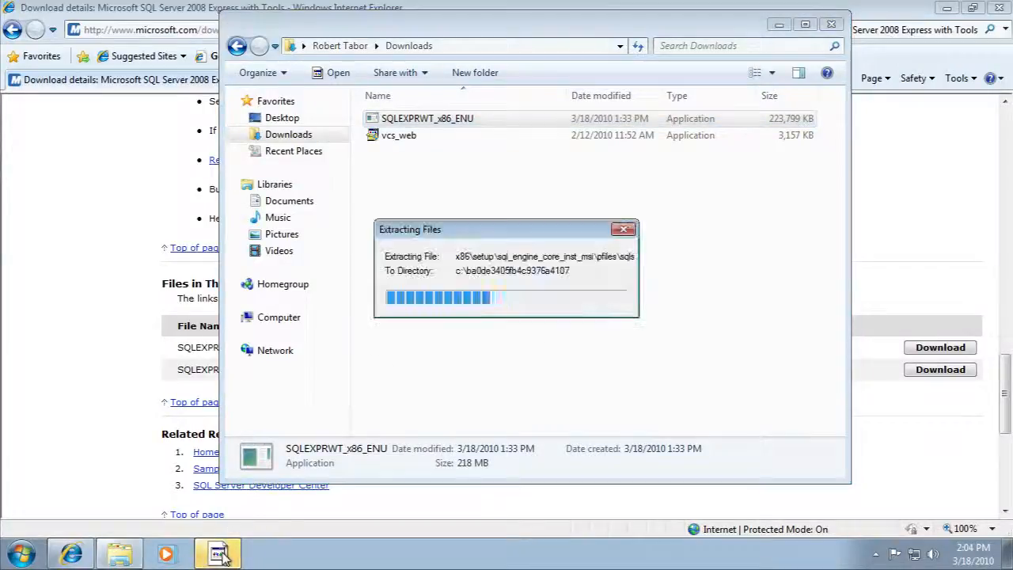
# - Clear the browser from view, allow SQL Server 2008 to make changes to the computer, and continue past the .NET Framework exception
pyautogui.click(942, 10)
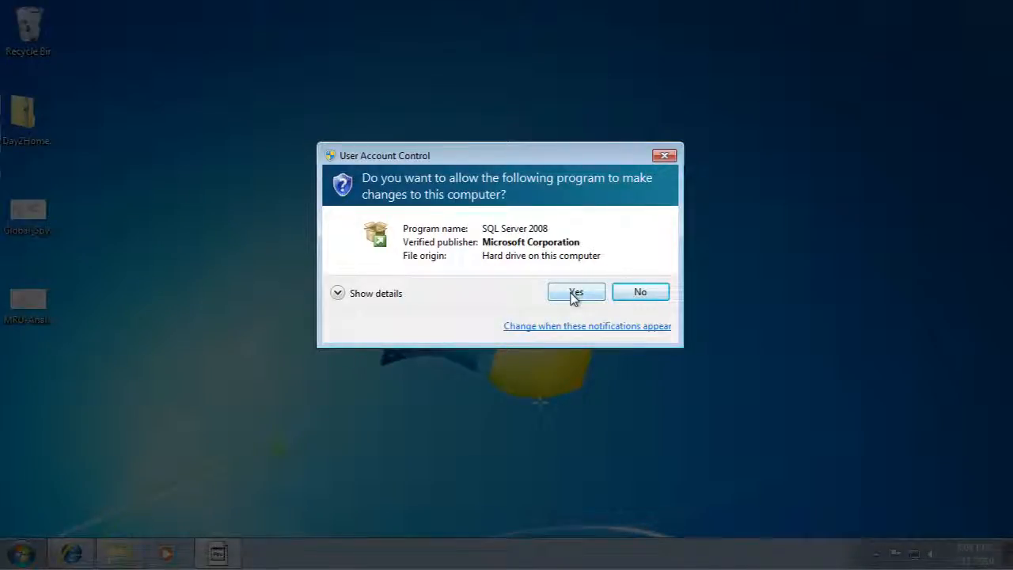
pyautogui.click(575, 293)
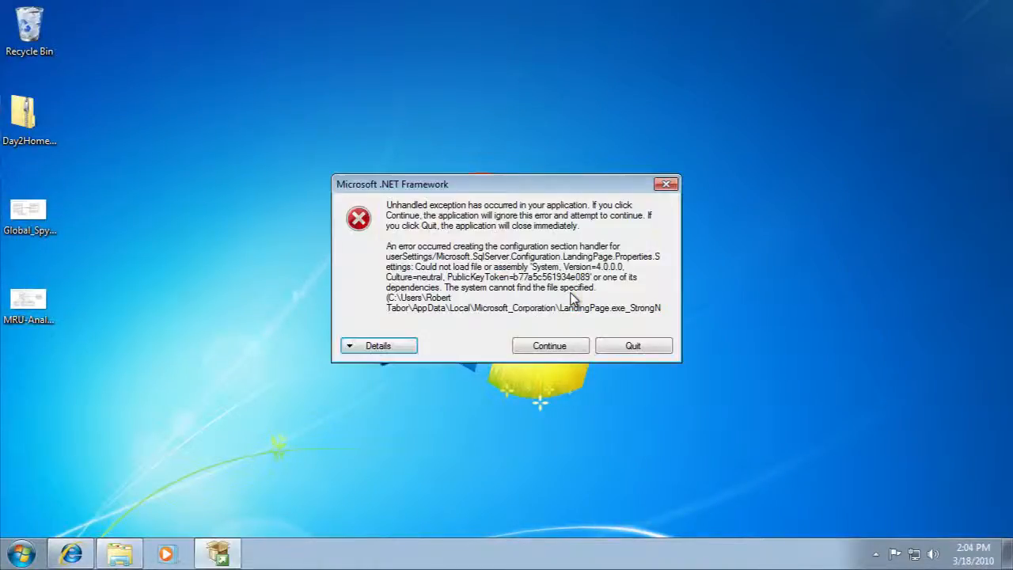
pyautogui.click(556, 355)
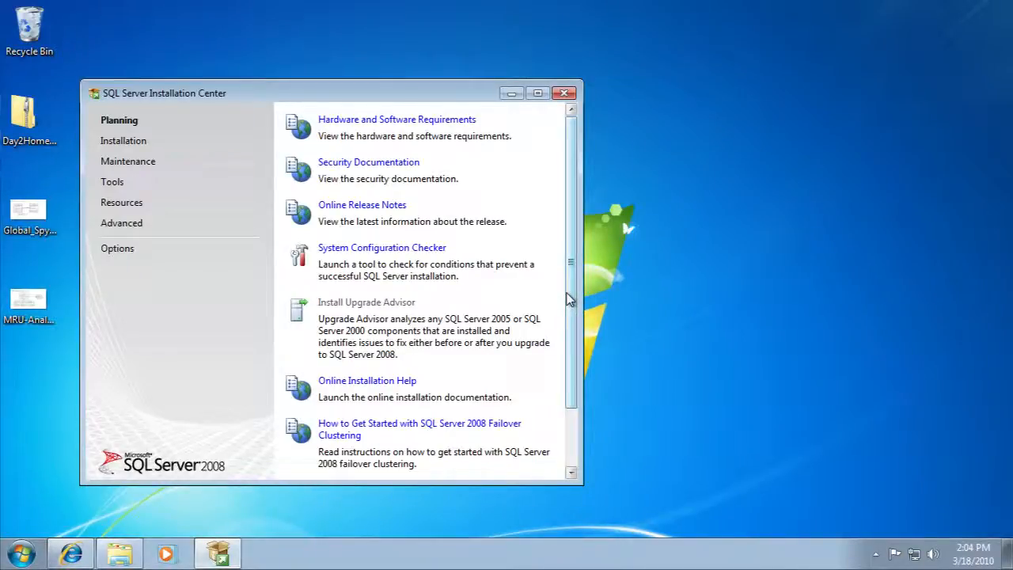
# - Start a new SQL Server stand-alone installation and accept the setup support rules check
pyautogui.click(123, 142)
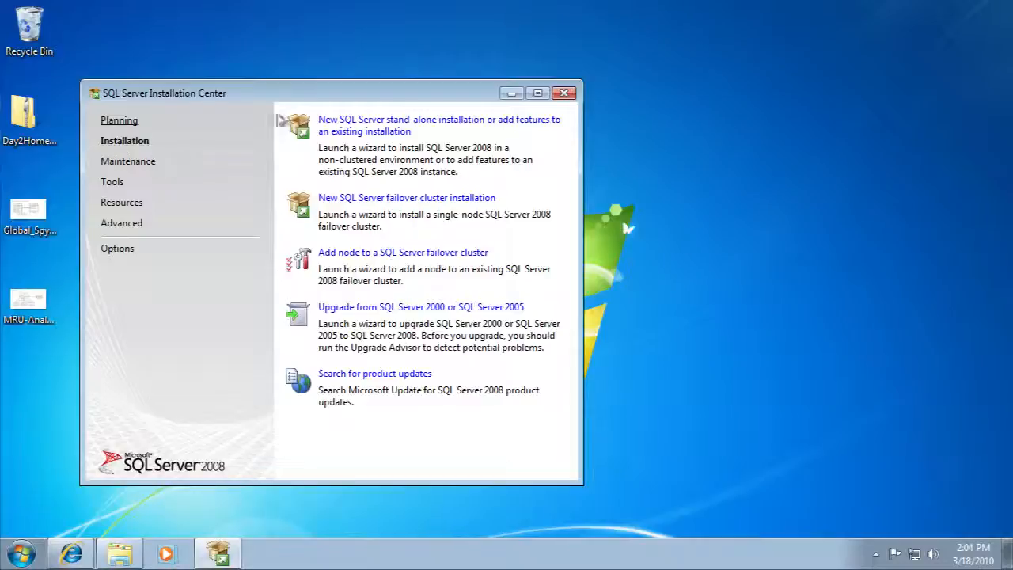
pyautogui.click(437, 129)
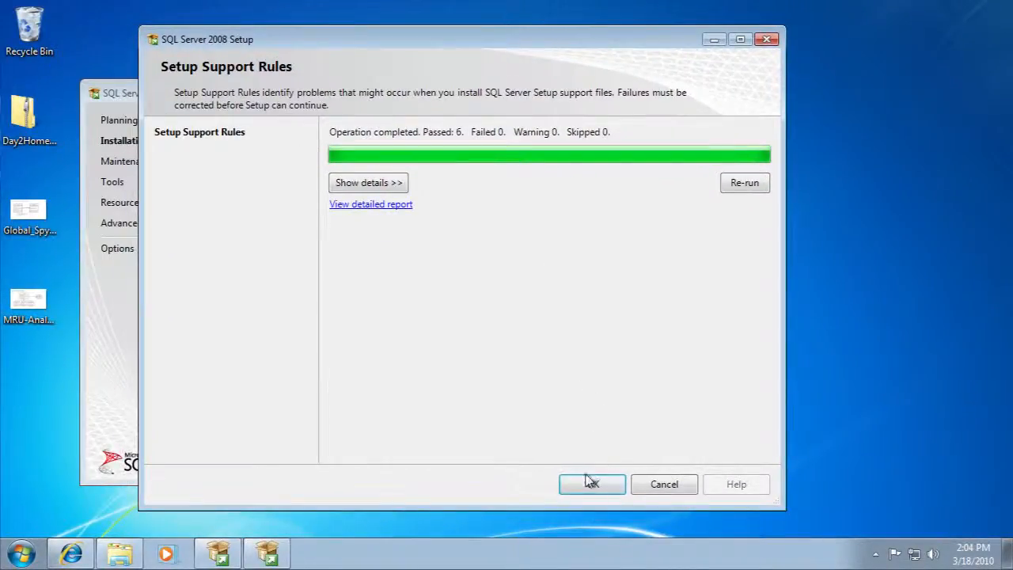
pyautogui.click(590, 481)
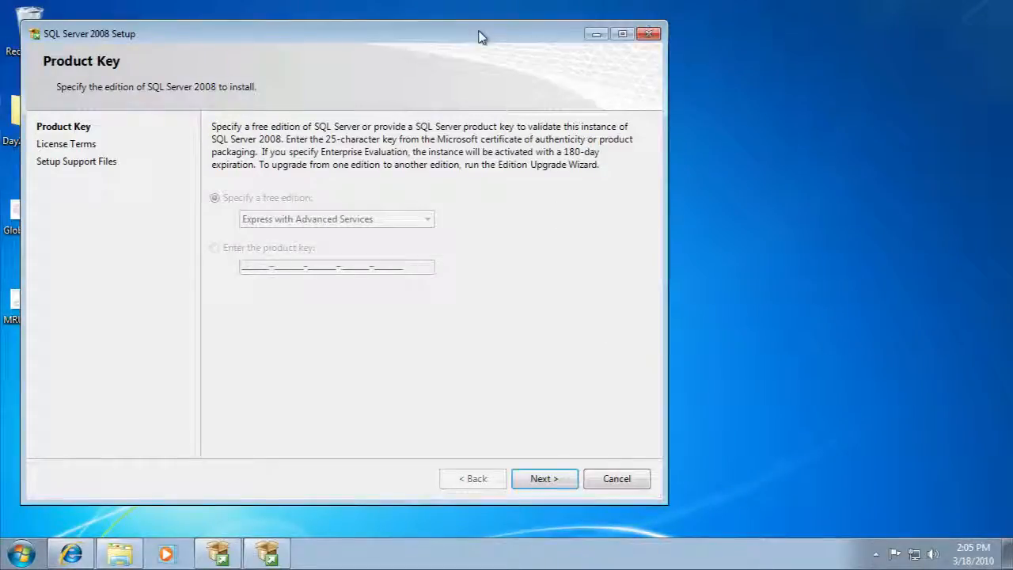
# - Keep the free Express with Advanced Services edition, accept the license terms, and install the setup support files
pyautogui.moveTo(480, 36); pyautogui.dragTo(625, 35)
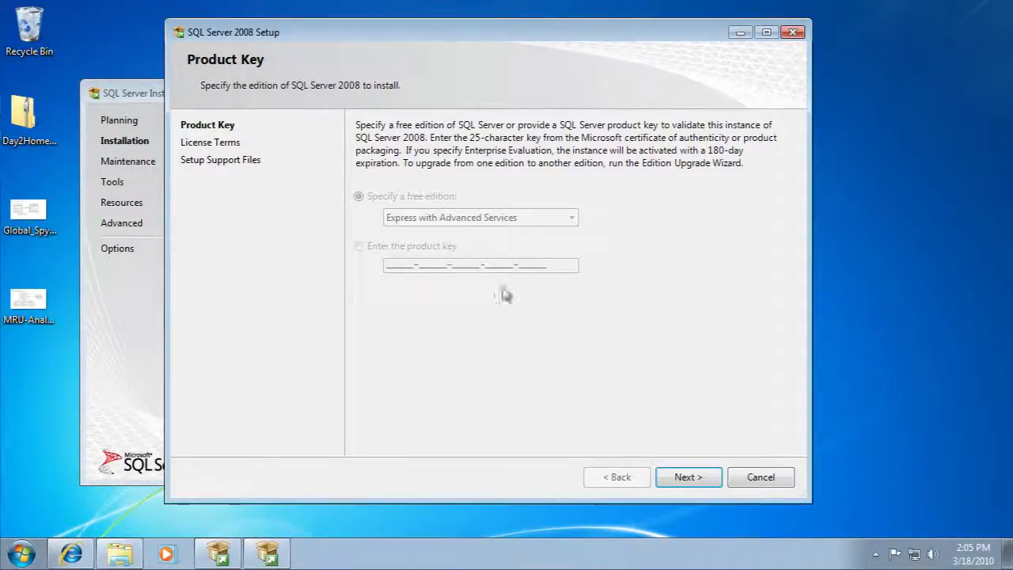
pyautogui.click(687, 480)
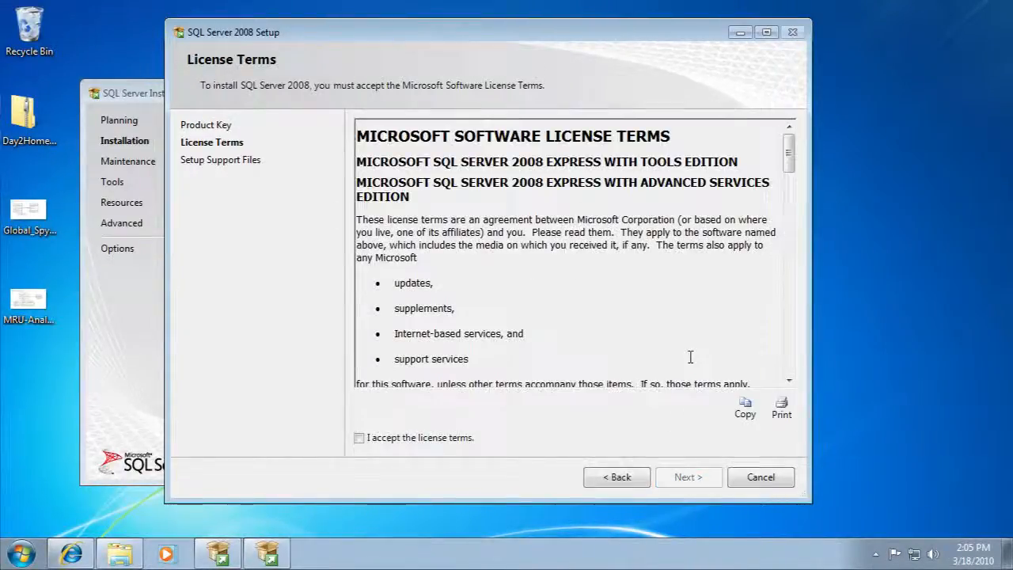
pyautogui.click(358, 437)
pyautogui.click(700, 477)
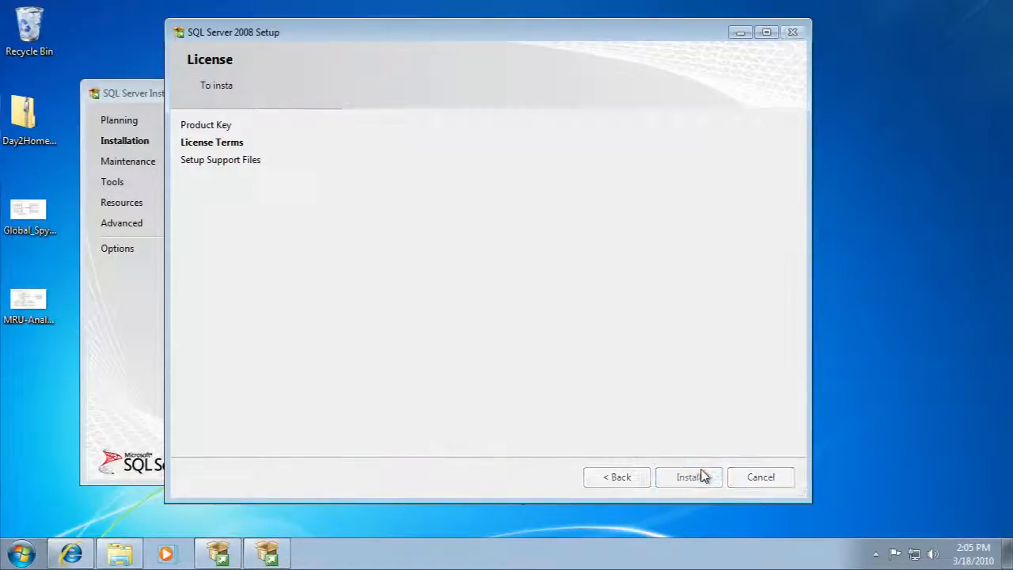
pyautogui.click(672, 477)
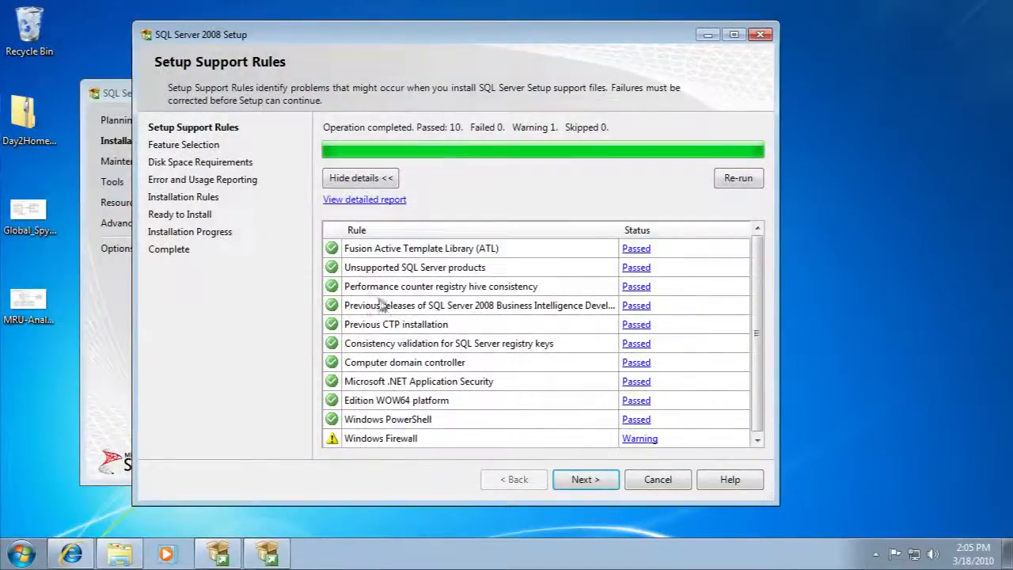
# - Select all features except SQL Server Replication, and keep the SQLExpress named instance and its default directories
pyautogui.moveTo(760, 270); pyautogui.dragTo(759, 317)
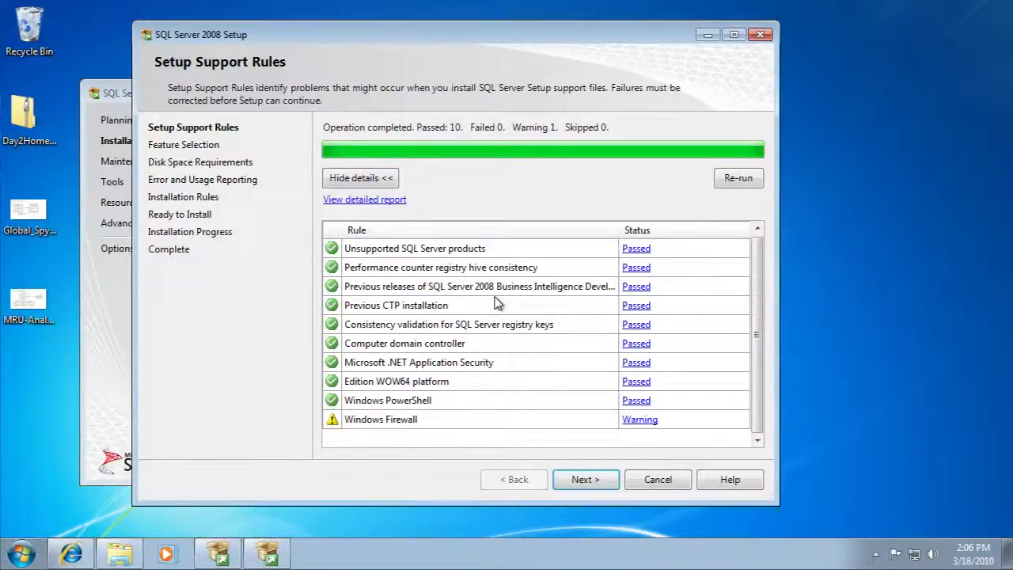
pyautogui.click(583, 480)
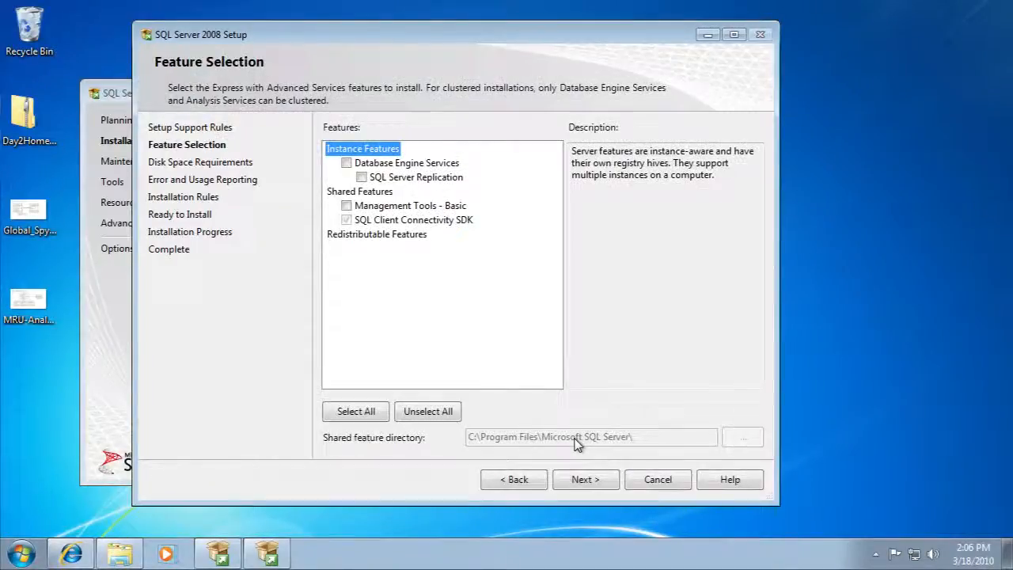
pyautogui.click(358, 414)
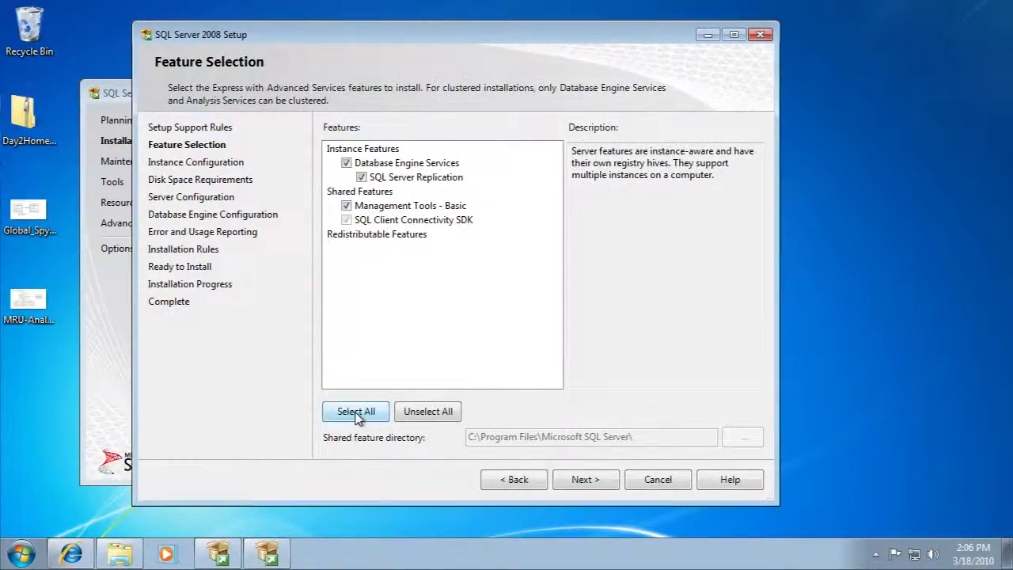
pyautogui.click(361, 178)
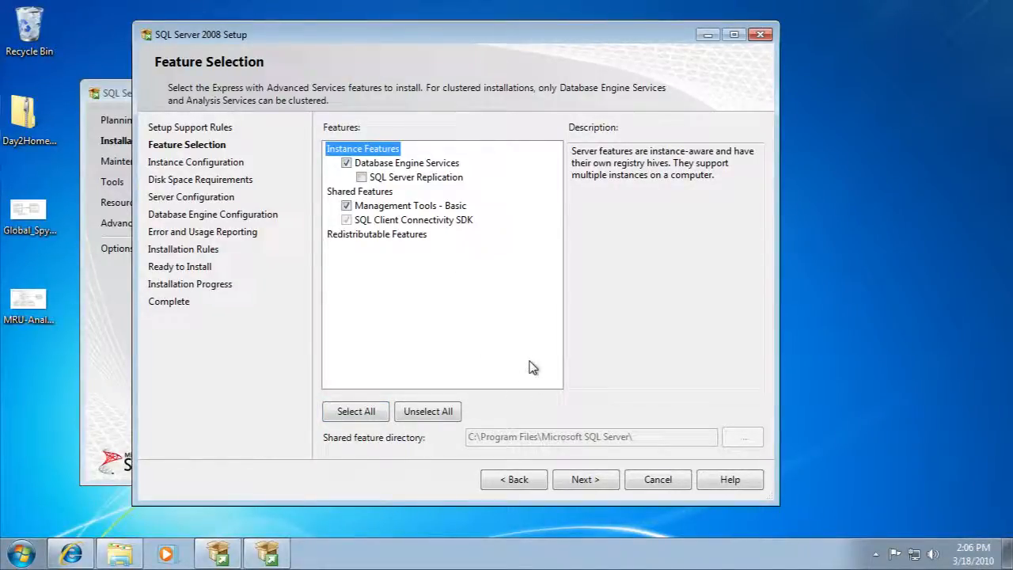
pyautogui.click(584, 480)
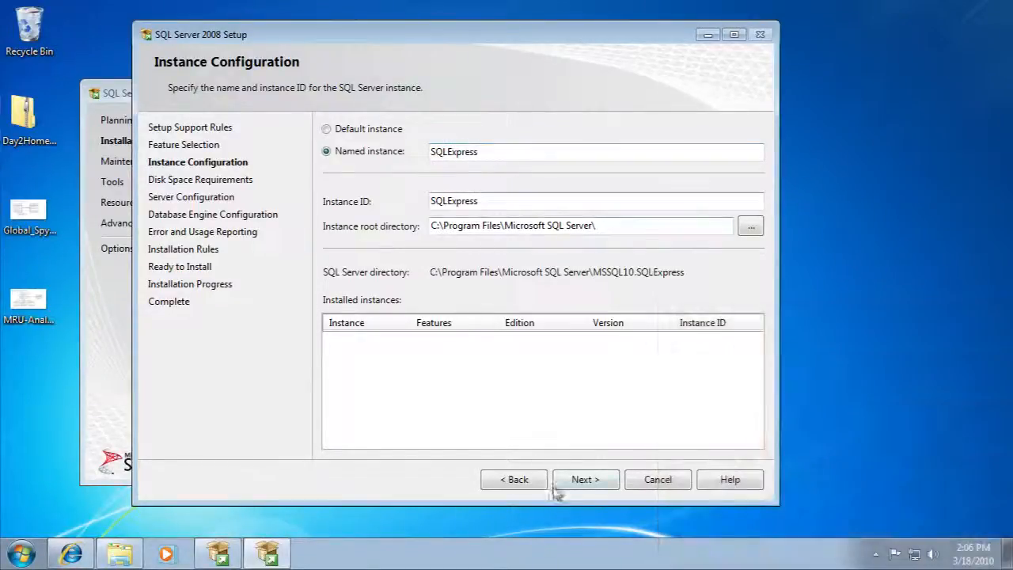
pyautogui.click(580, 481)
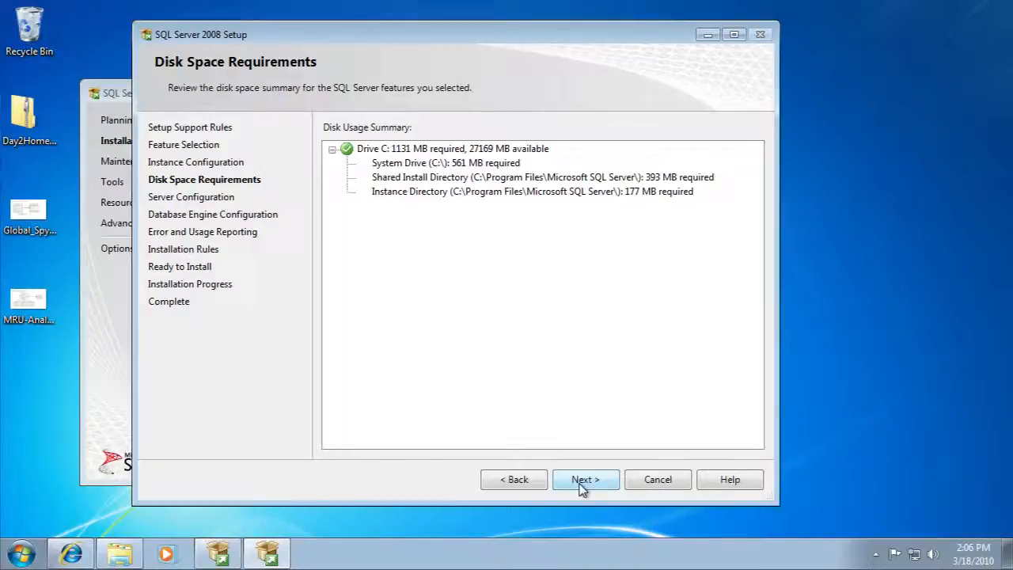
pyautogui.click(585, 480)
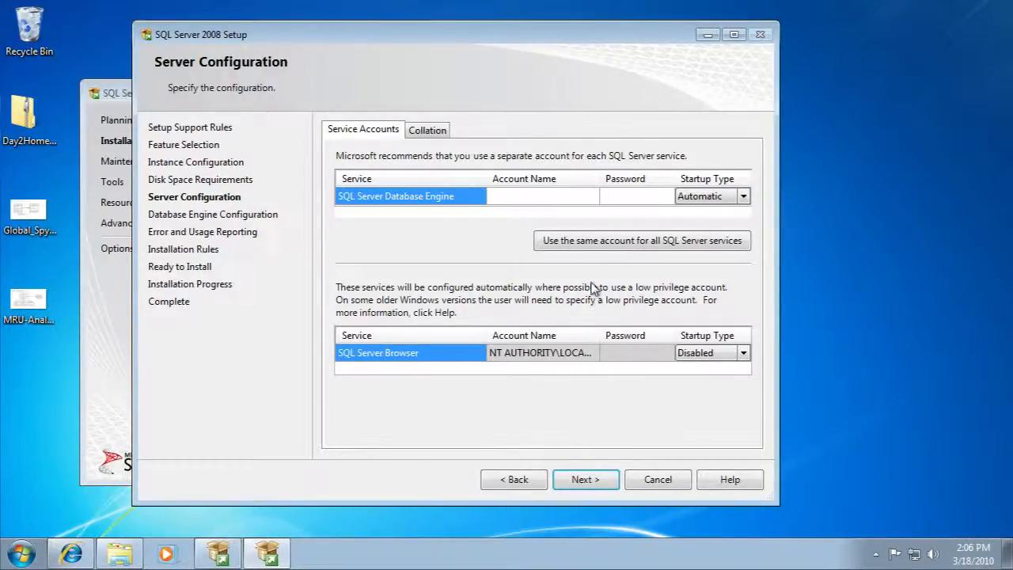
# - Assign the NT AUTHORITY\SYSTEM account to all SQL Server services and proceed to the Database Engine configuration
pyautogui.click(589, 483)
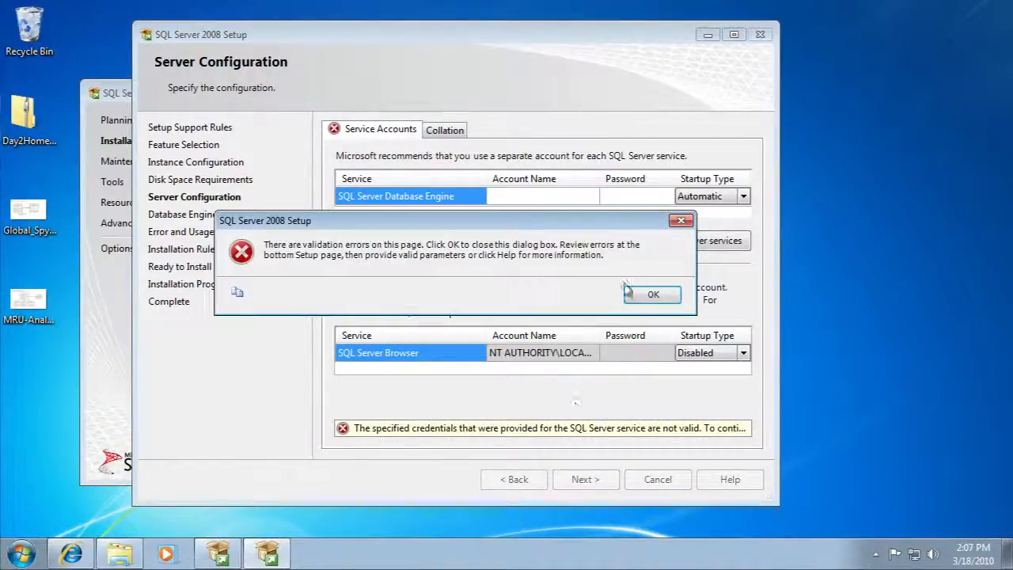
pyautogui.click(647, 294)
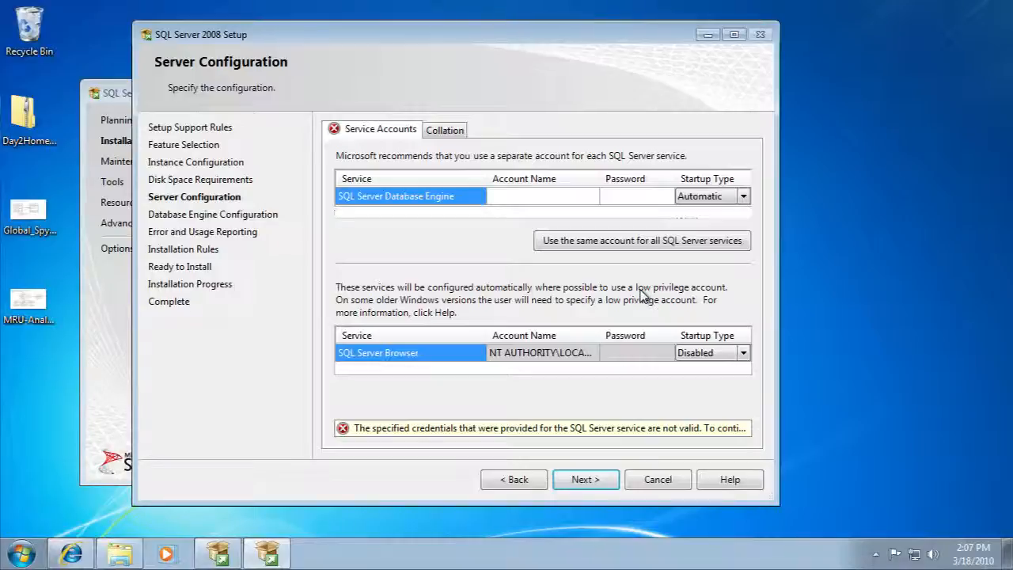
pyautogui.click(594, 198)
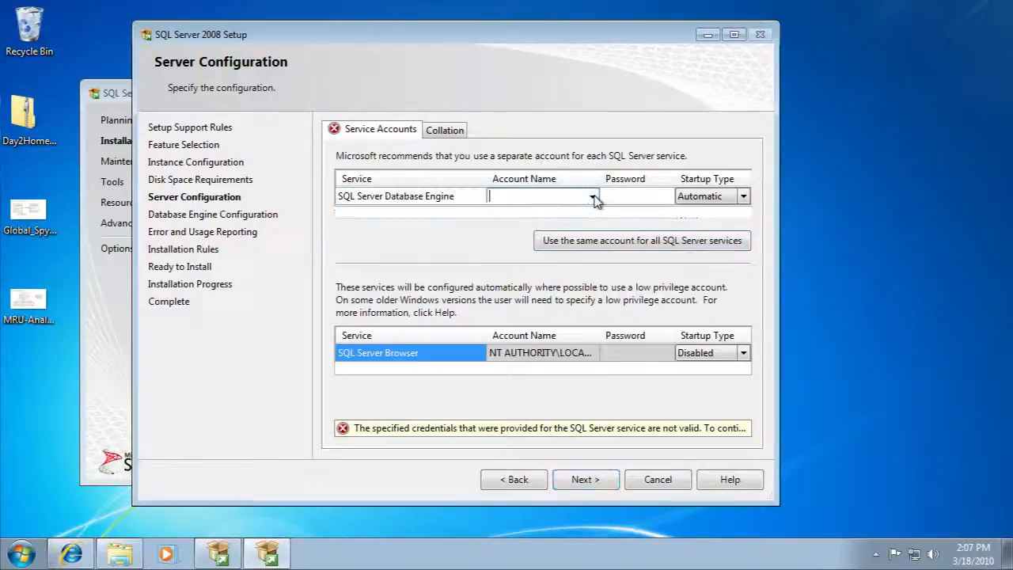
pyautogui.click(612, 247)
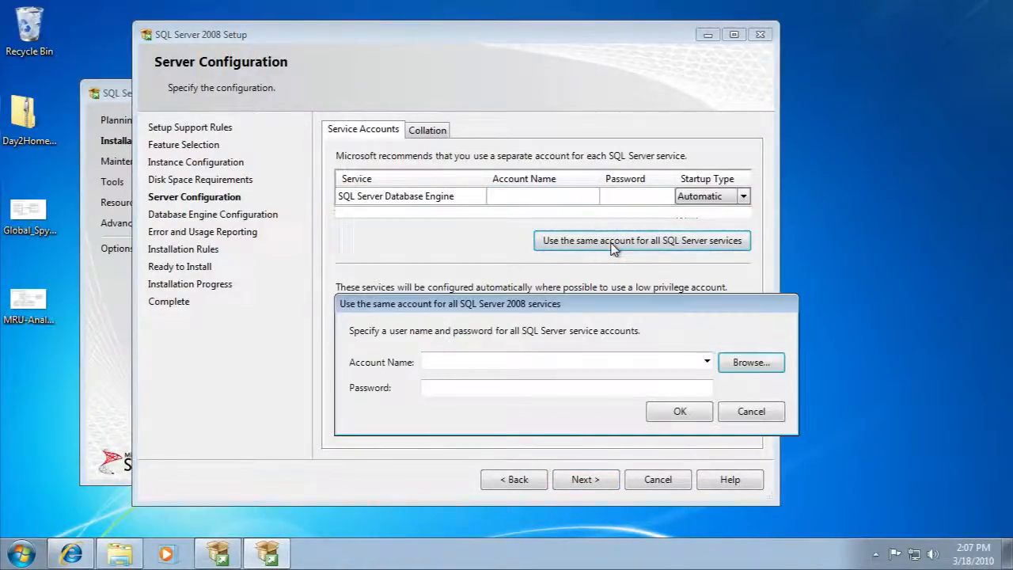
pyautogui.click(707, 361)
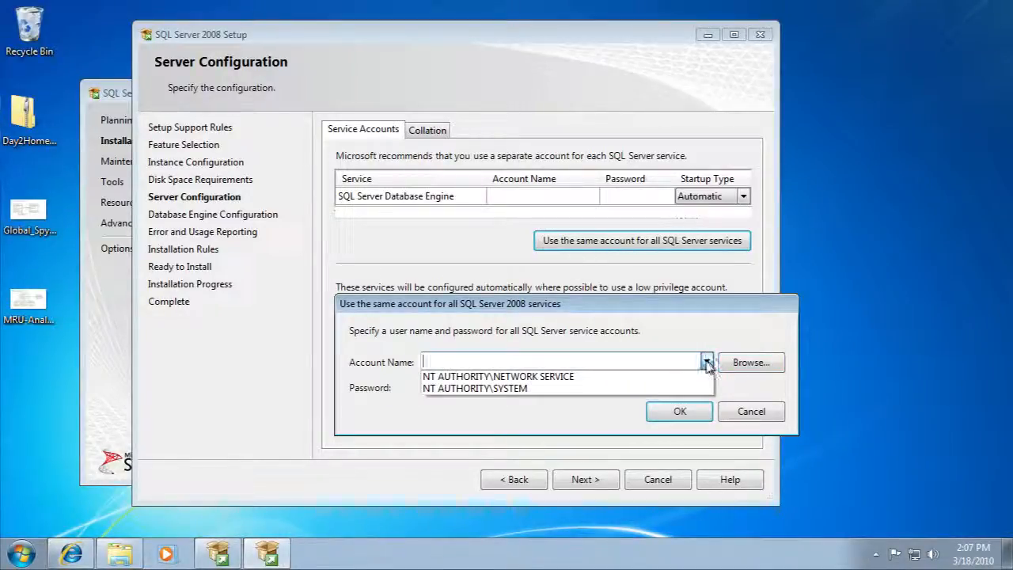
pyautogui.click(637, 390)
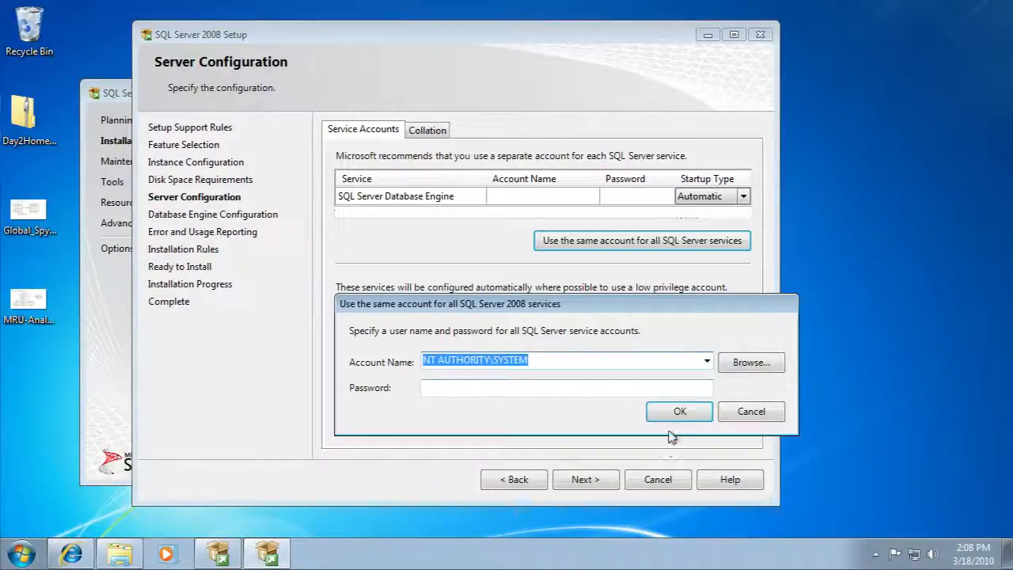
pyautogui.click(590, 388)
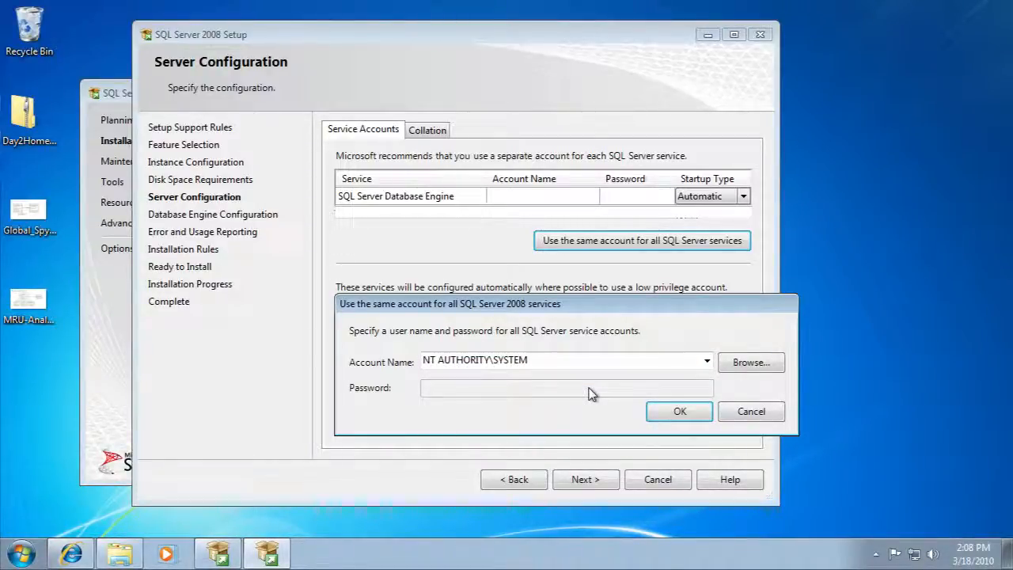
pyautogui.click(664, 416)
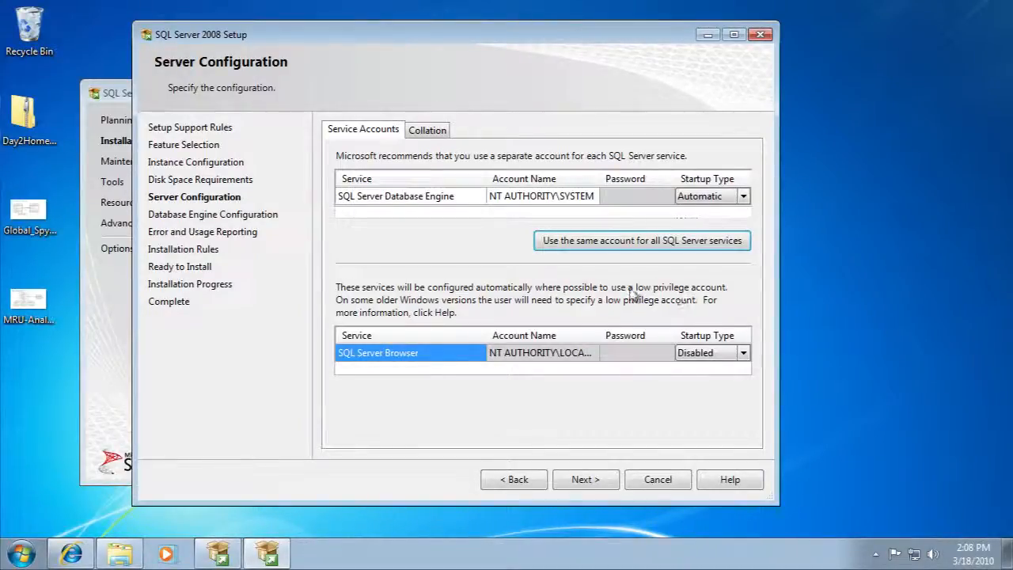
pyautogui.click(583, 480)
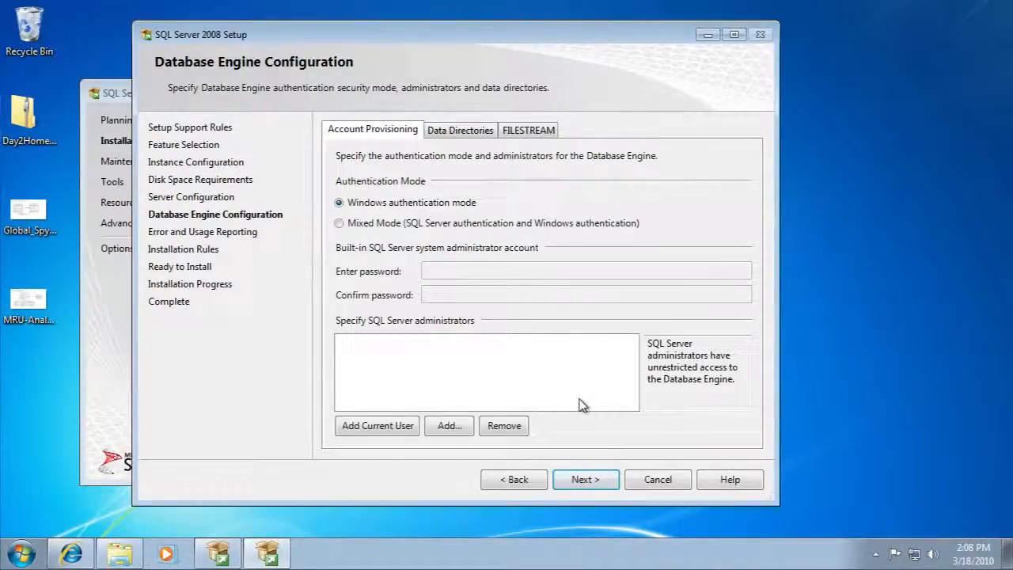
# - Add the current user as SQL Server administrator with Windows authentication, then start the installation with error and usage reporting left off
pyautogui.click(380, 428)
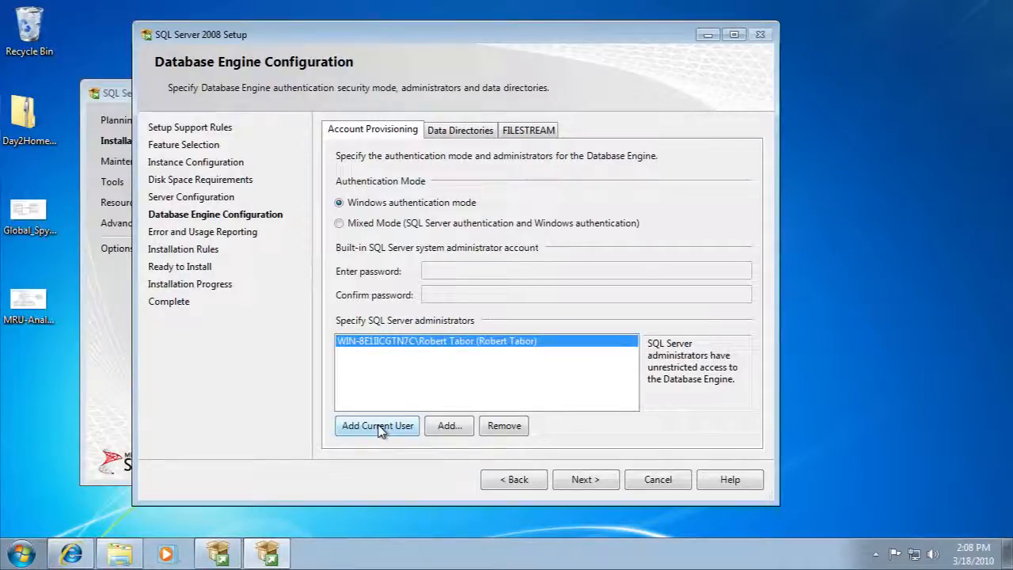
pyautogui.click(586, 480)
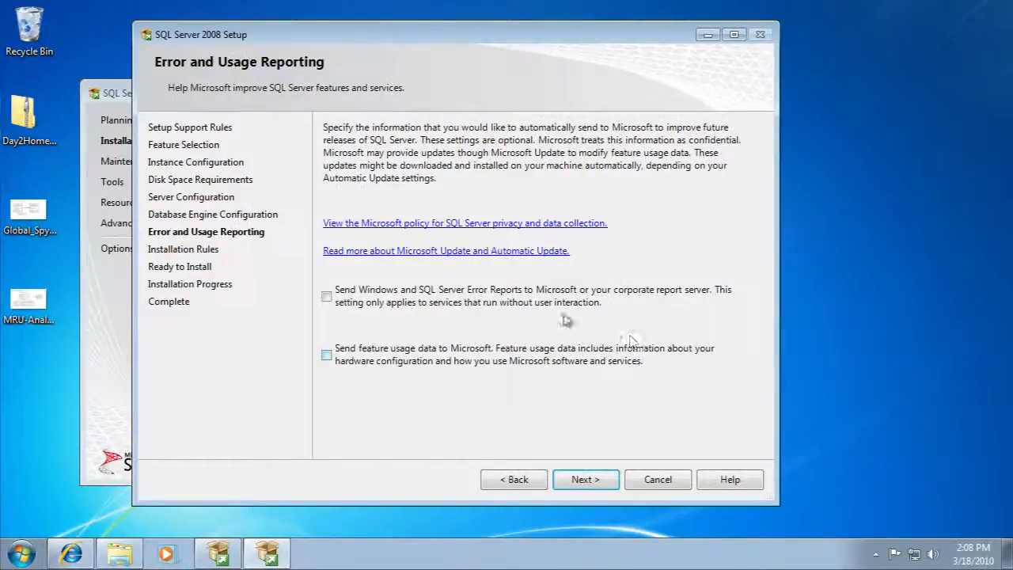
pyautogui.click(585, 480)
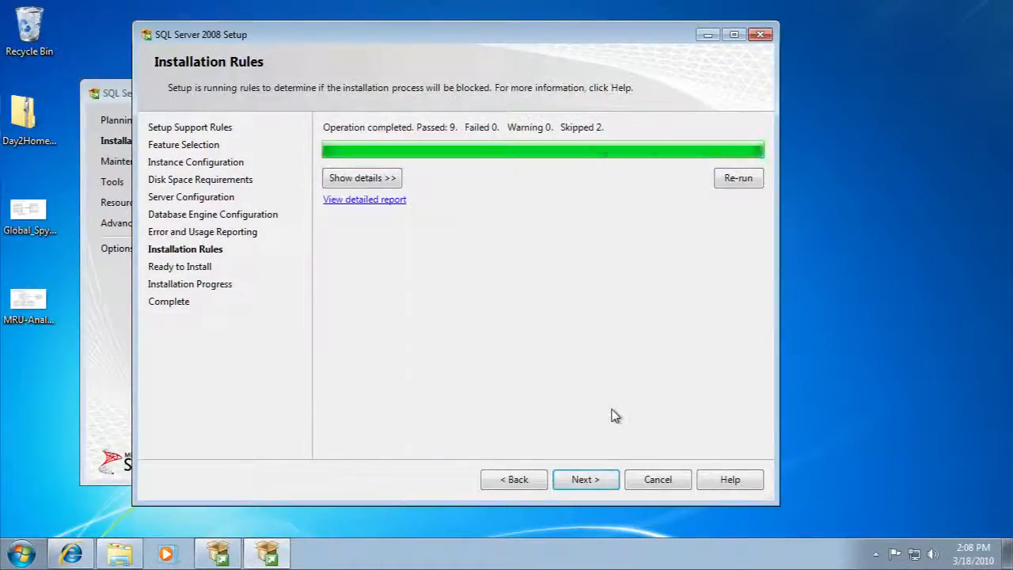
pyautogui.click(586, 481)
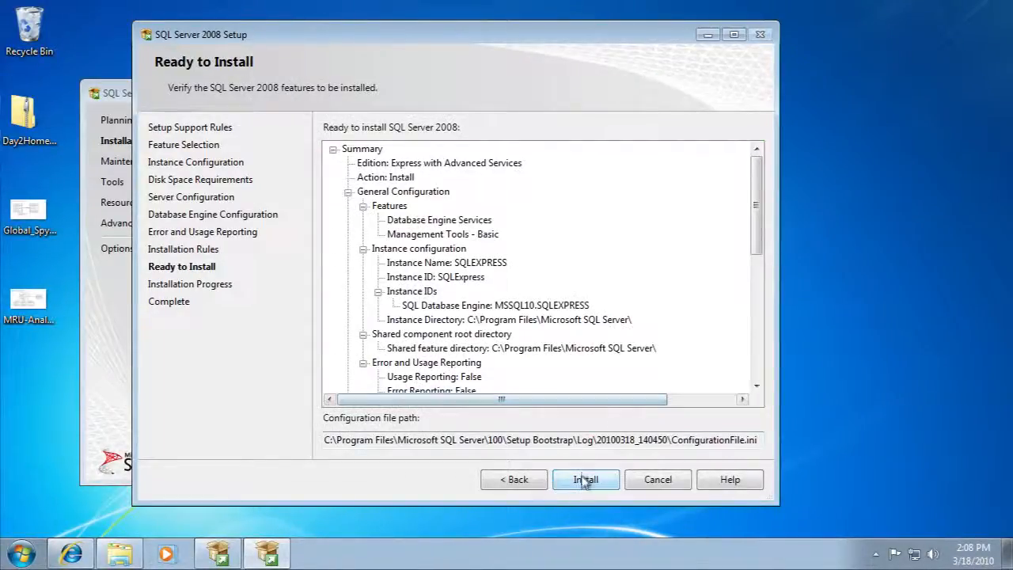
pyautogui.click(584, 480)
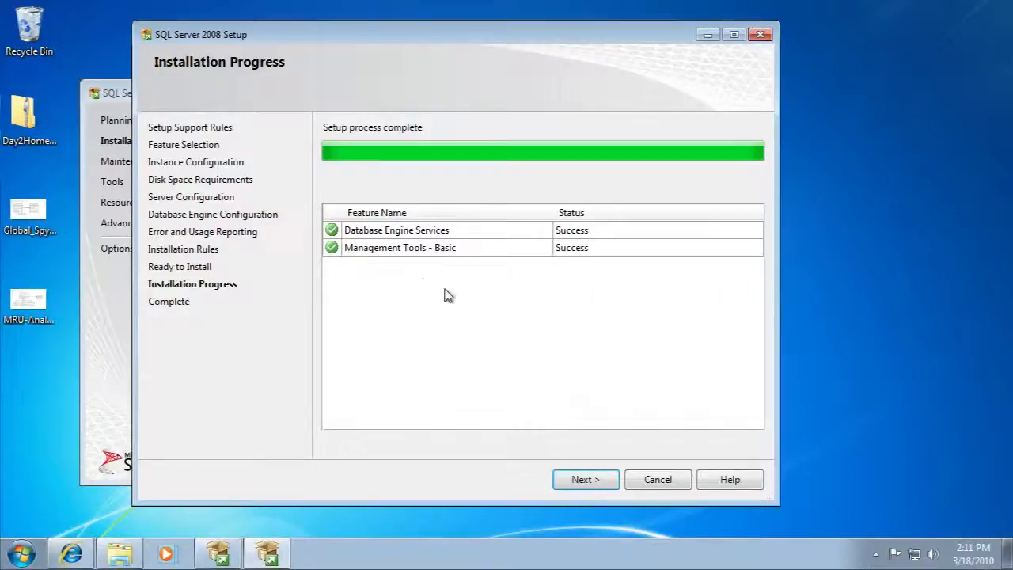
# - Finish the setup wizard and exit the SQL Server Installation Center, quitting past its unhandled exception
pyautogui.click(571, 480)
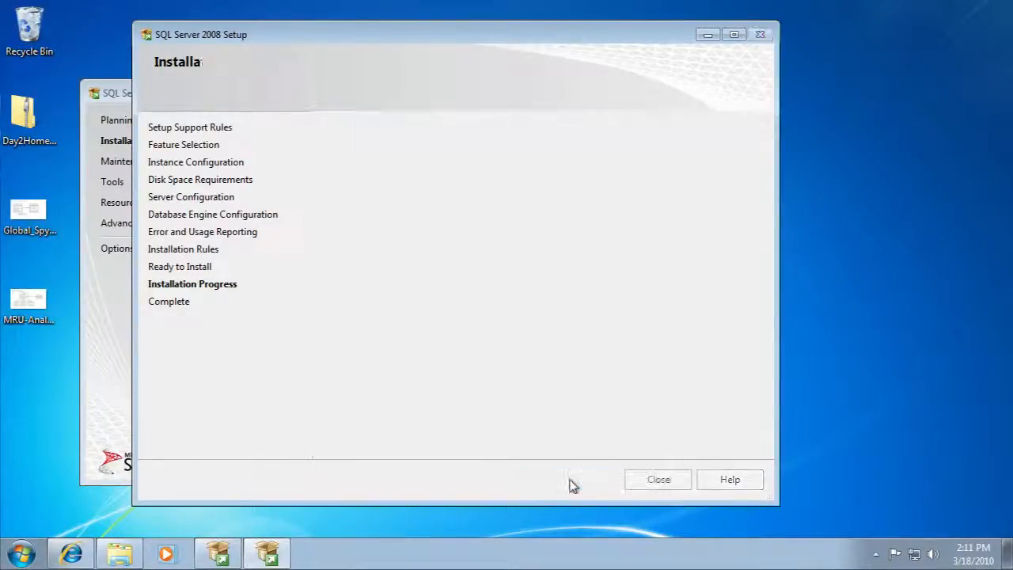
pyautogui.click(656, 480)
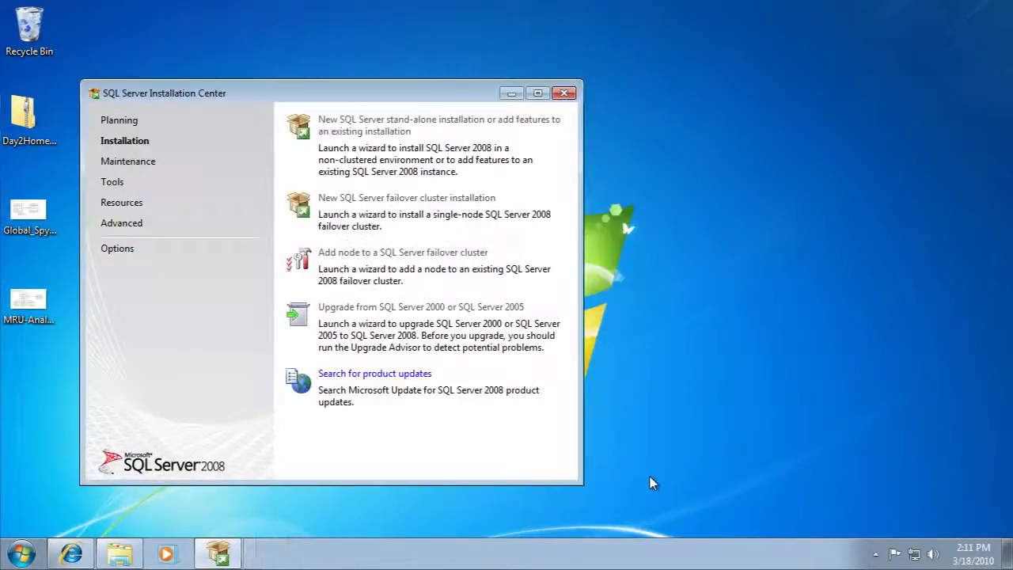
pyautogui.click(565, 93)
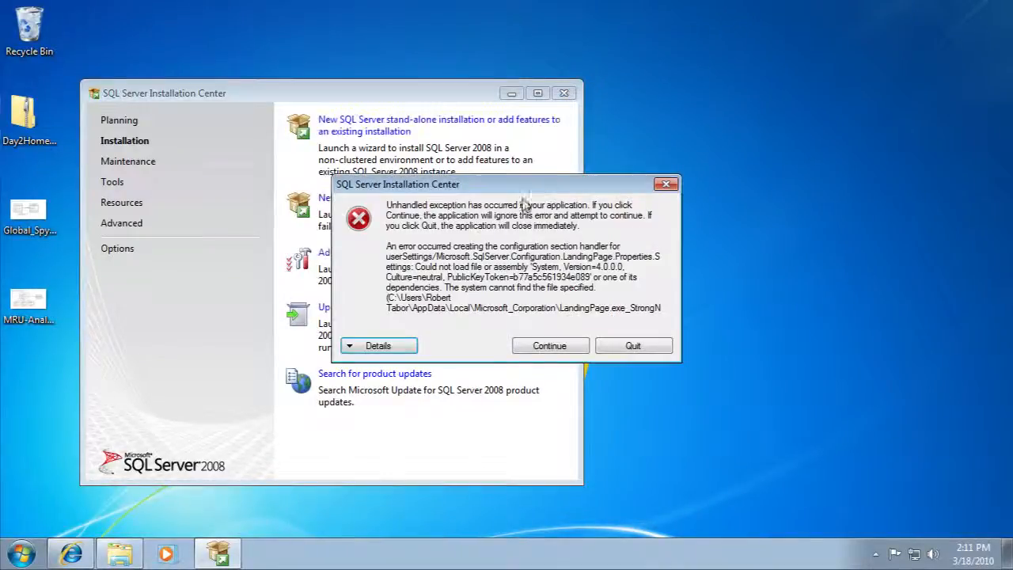
pyautogui.click(554, 351)
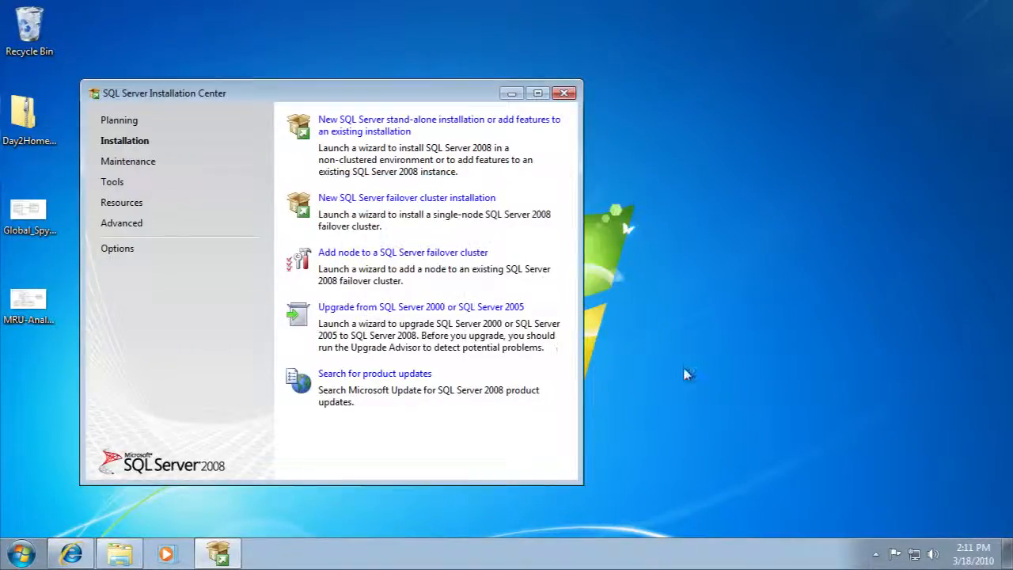
pyautogui.click(564, 93)
pyautogui.click(639, 345)
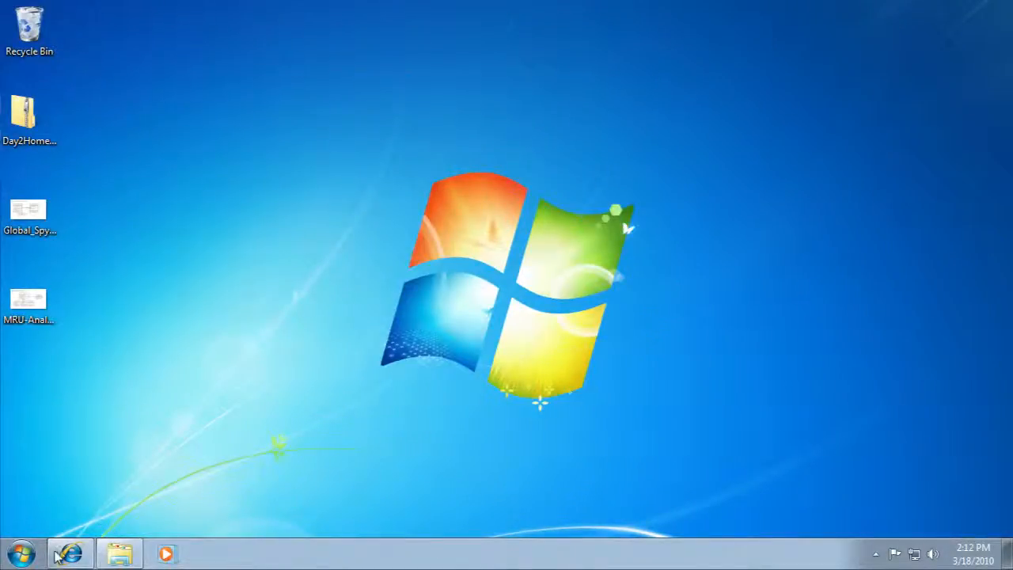
# - Launch SQL Server Management Studio from the Microsoft SQL Server 2008 program group
pyautogui.click(22, 553)
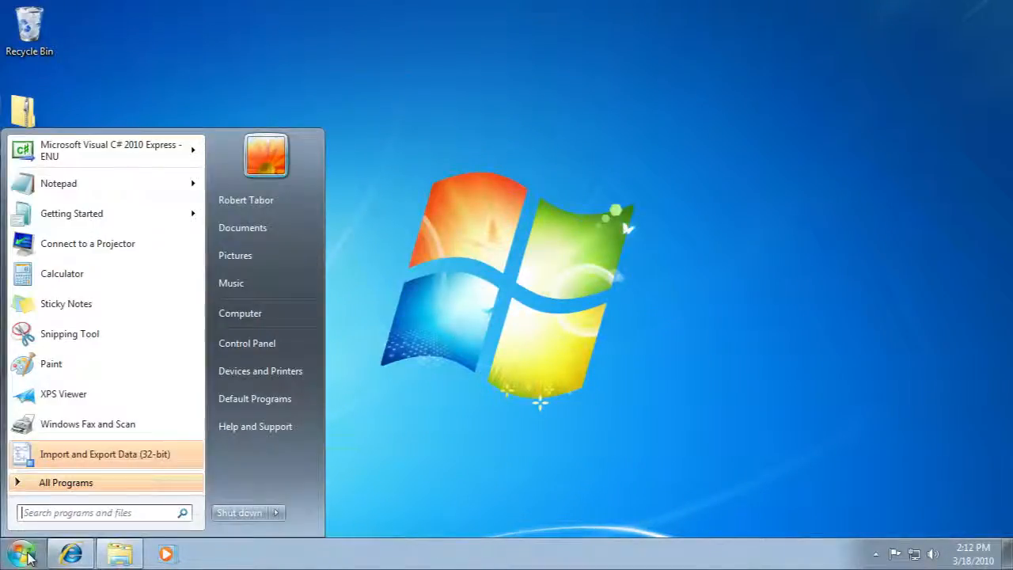
pyautogui.click(82, 485)
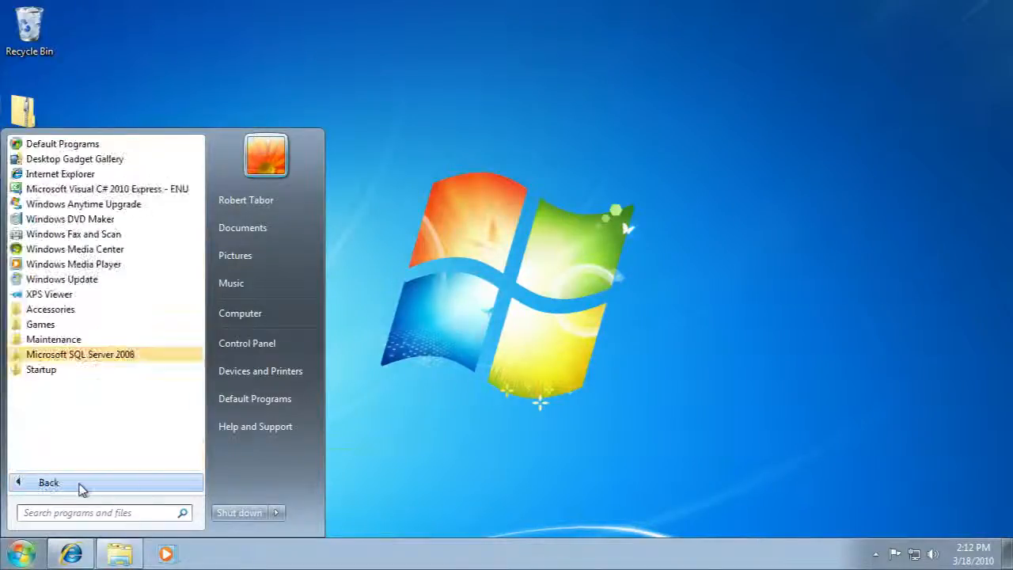
pyautogui.click(115, 357)
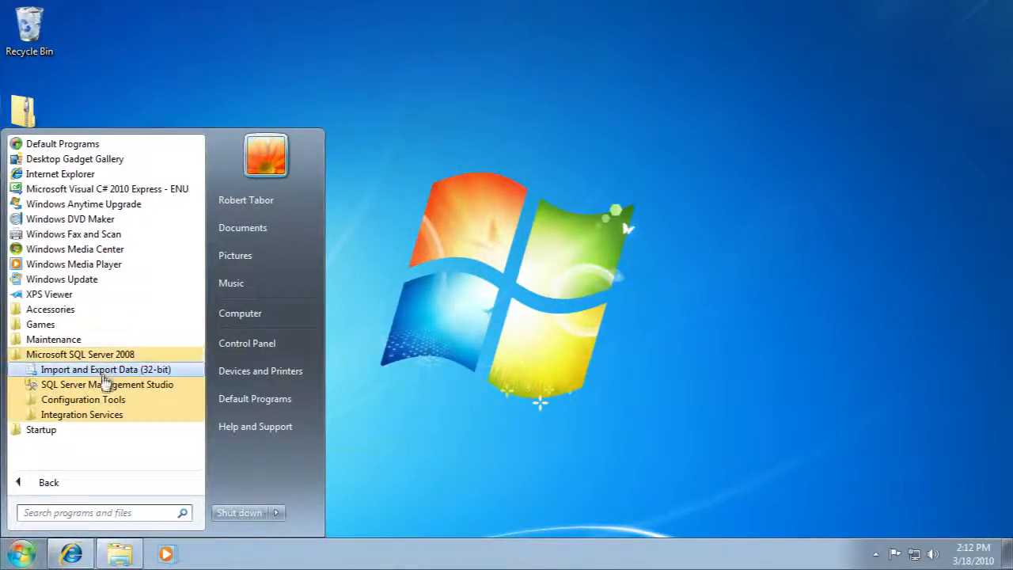
pyautogui.click(171, 386)
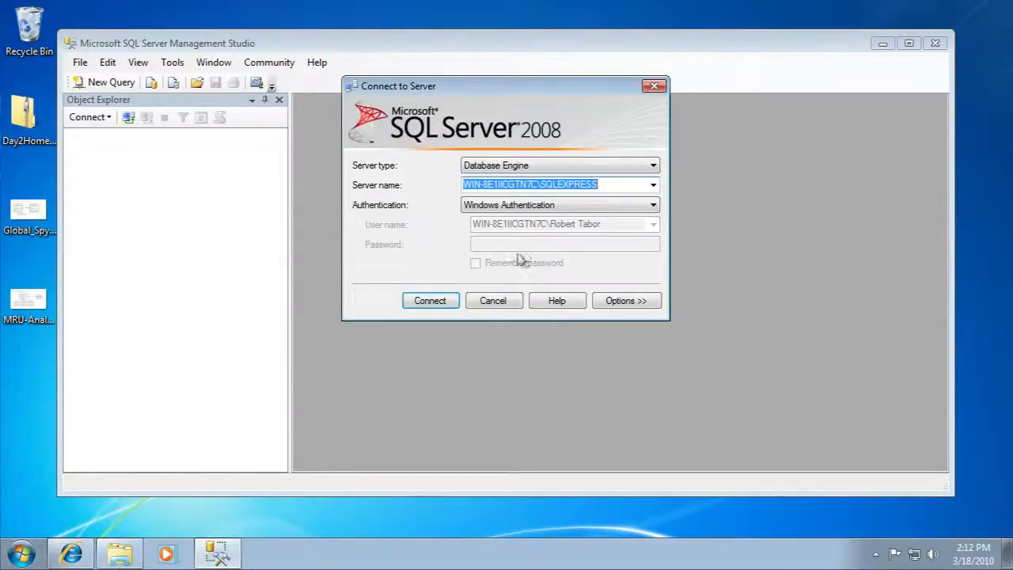
# - Try to connect to the Database Engine with the instance part of the server name replaced by a dot
pyautogui.moveTo(538, 184); pyautogui.dragTo(464, 220)
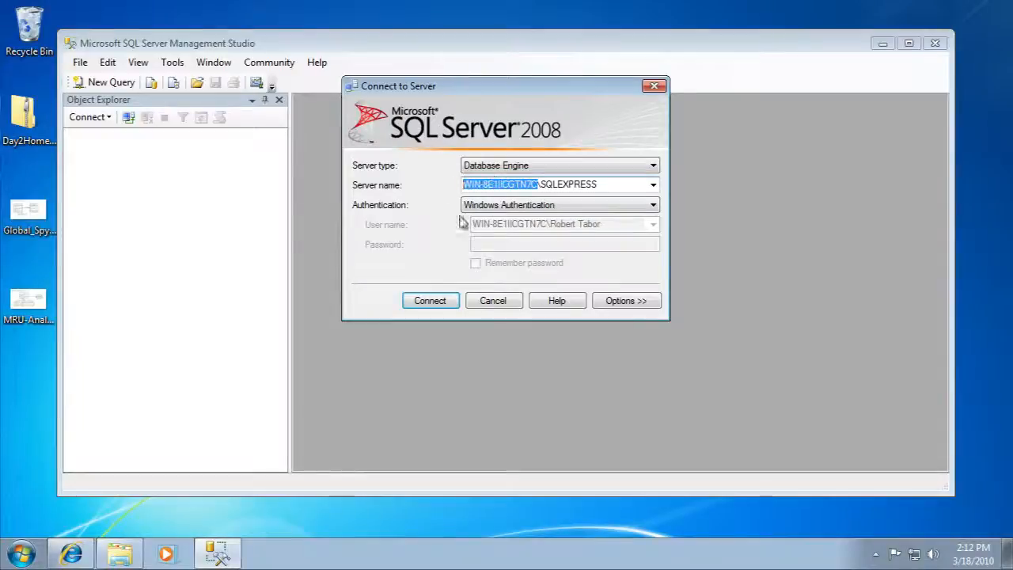
pyautogui.moveTo(541, 184); pyautogui.dragTo(607, 188)
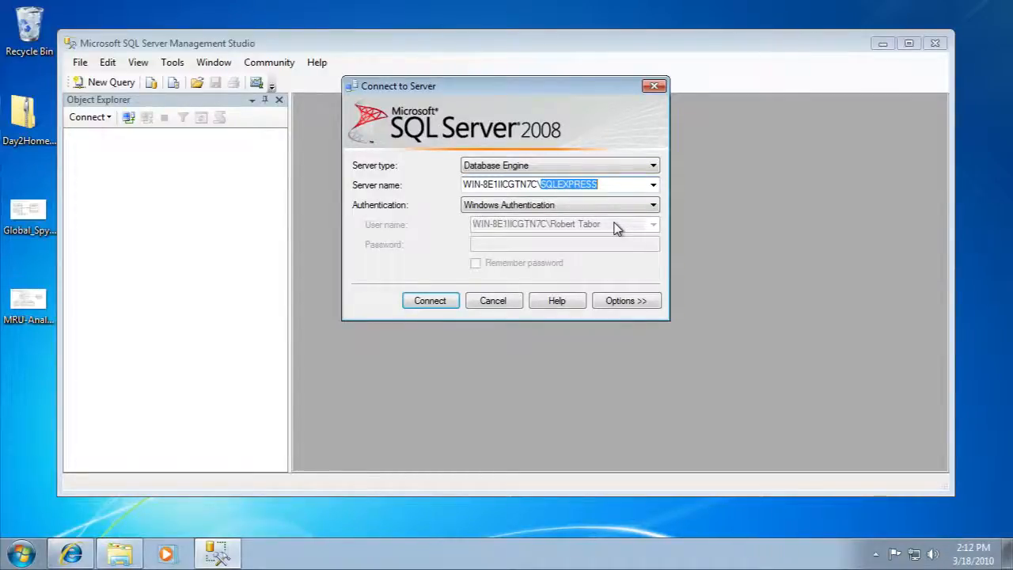
pyautogui.press('BackSpace')
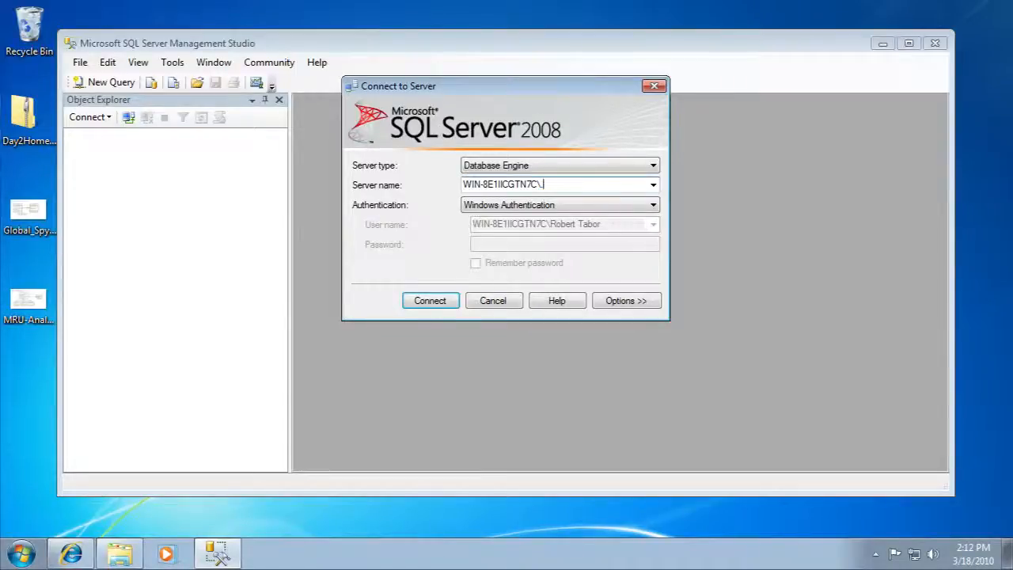
pyautogui.click(429, 301)
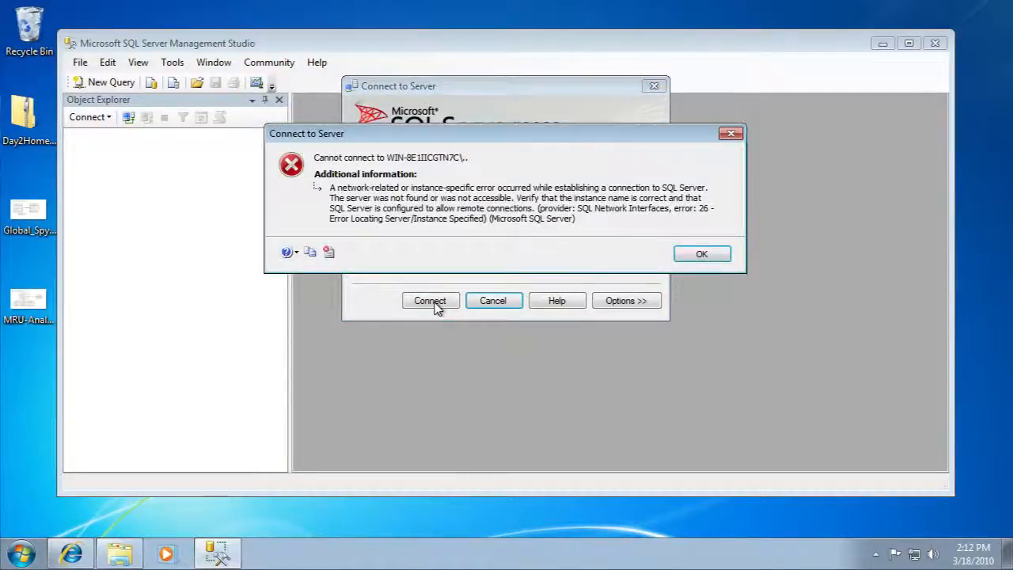
pyautogui.click(708, 258)
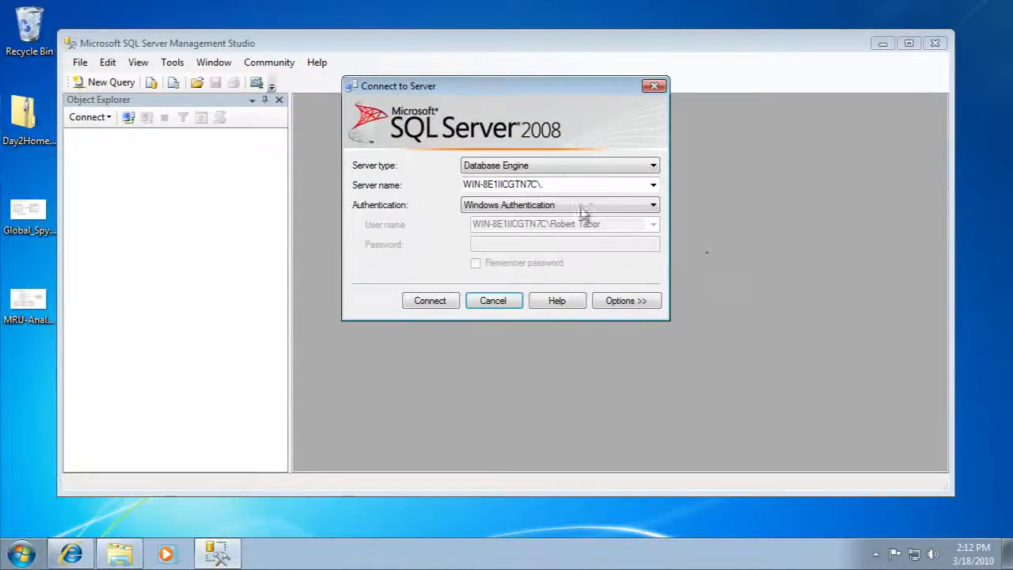
# - Set the server name to WIN-8E1IICGTN7C\SQLEXPRESS and connect with Windows Authentication
pyautogui.doubleClick(567, 187)
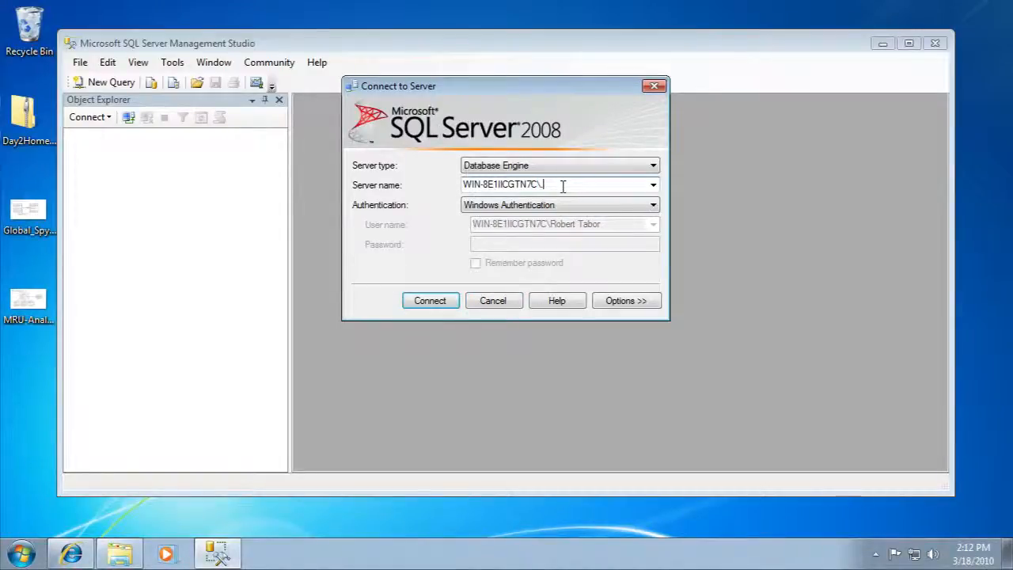
pyautogui.press('BackSpace')
pyautogui.write('SQLEXPRESS')
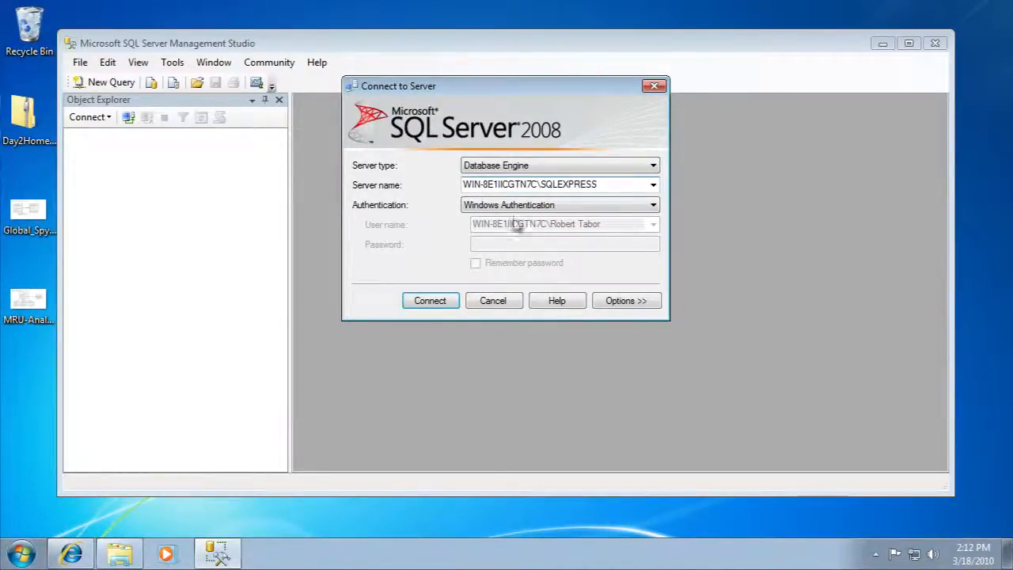
pyautogui.click(443, 302)
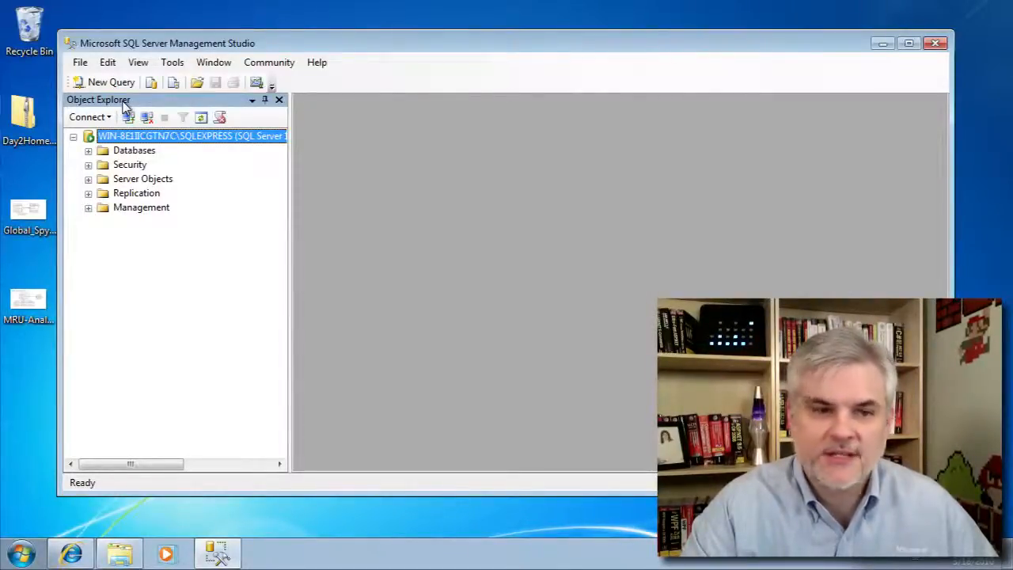
# - Start attaching a database to the server's Databases folder and open the database file picker
pyautogui.click(89, 150)
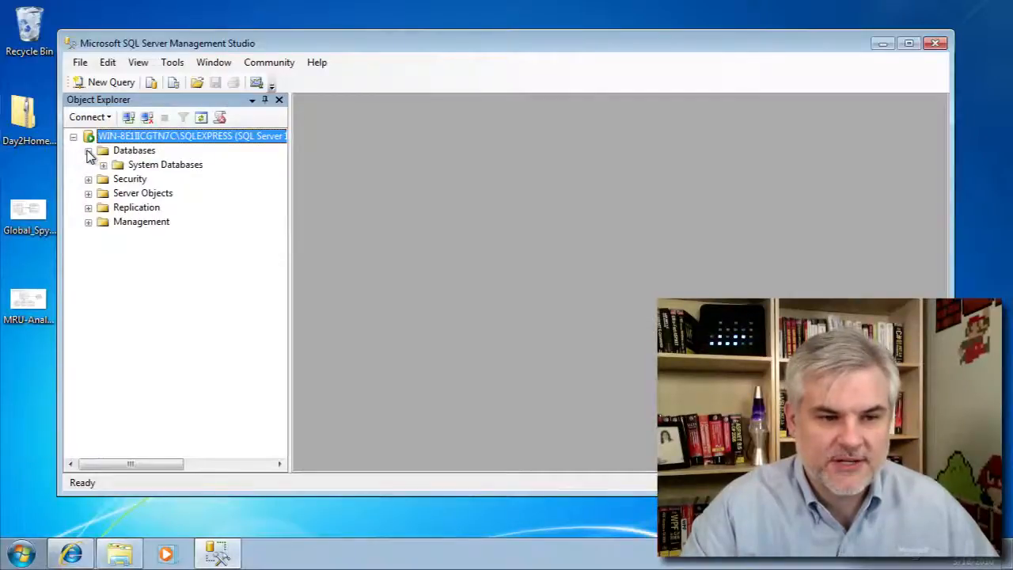
pyautogui.click(133, 151)
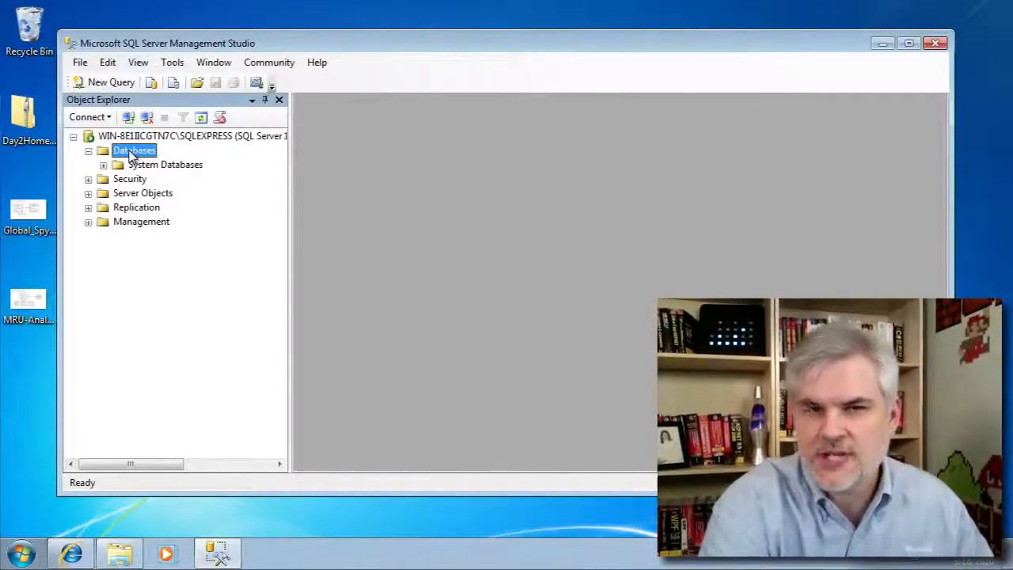
pyautogui.rightClick(133, 156)
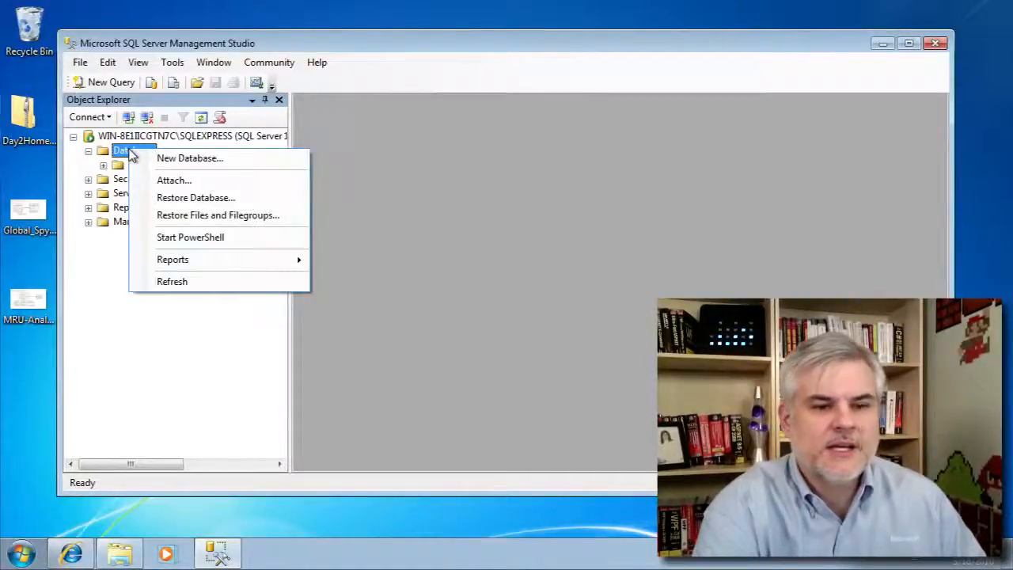
pyautogui.click(247, 188)
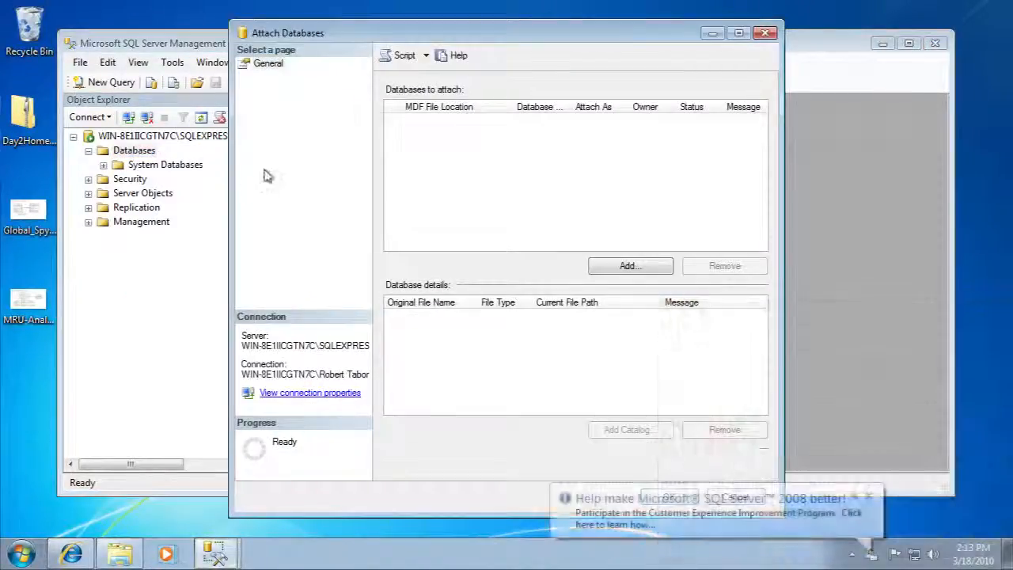
pyautogui.click(635, 268)
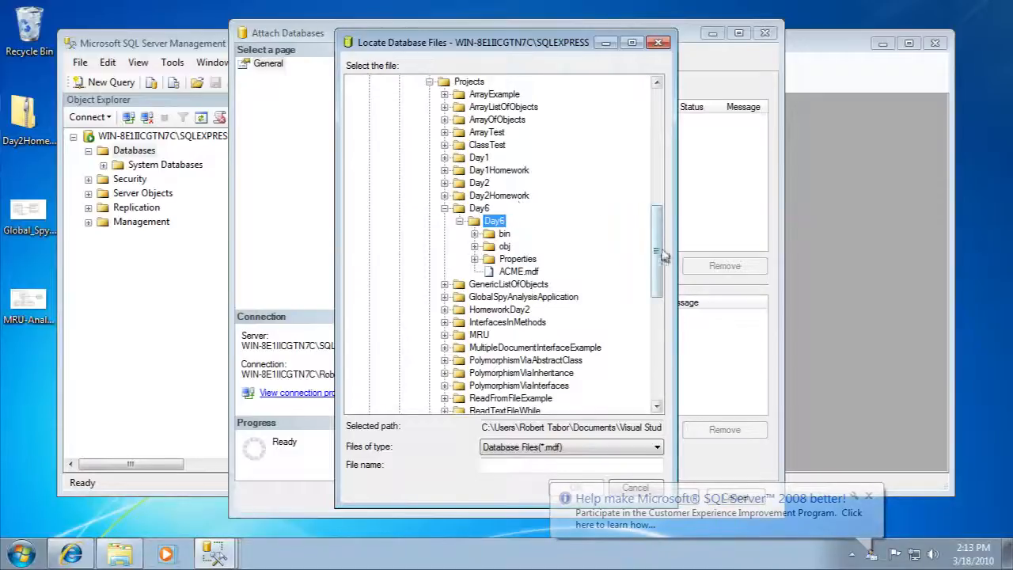
# - Attach ACME.mdf from the Day6\Day6 folder under the user's Documents\Visual Studio 2010\Projects
pyautogui.moveTo(657, 248); pyautogui.dragTo(638, 110)
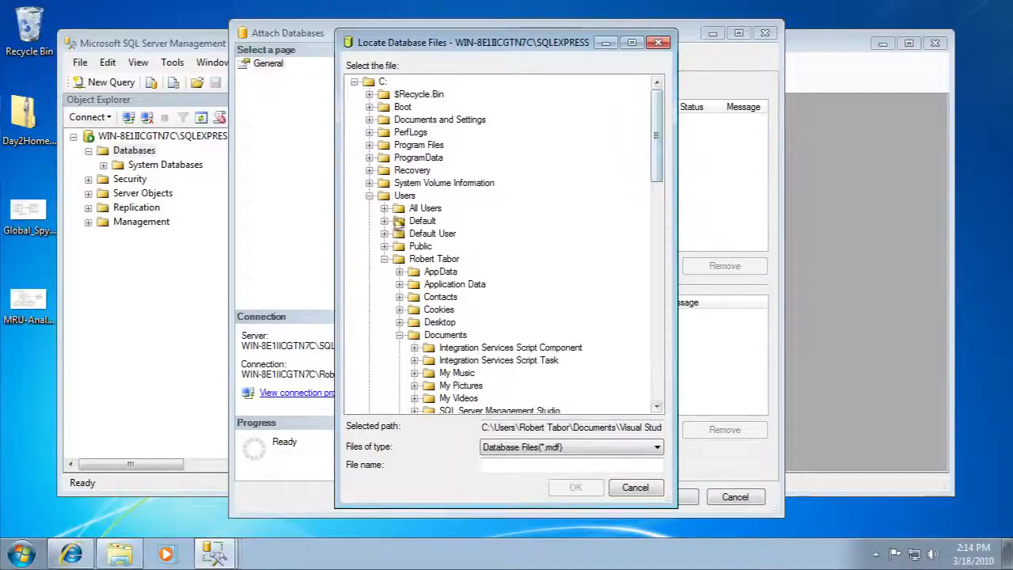
pyautogui.click(404, 196)
pyautogui.click(434, 259)
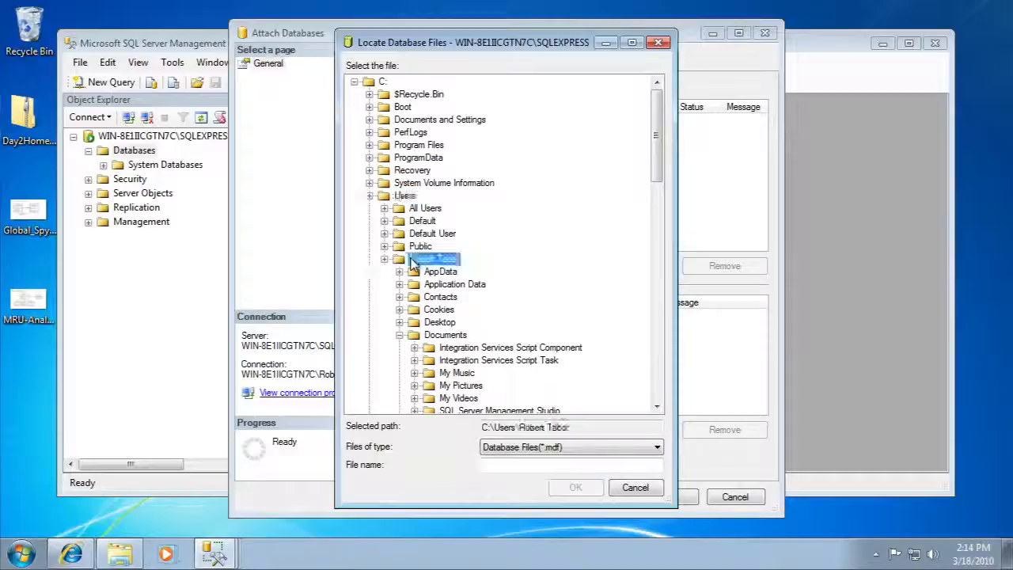
pyautogui.click(442, 335)
pyautogui.scroll(-2, 665, 204)
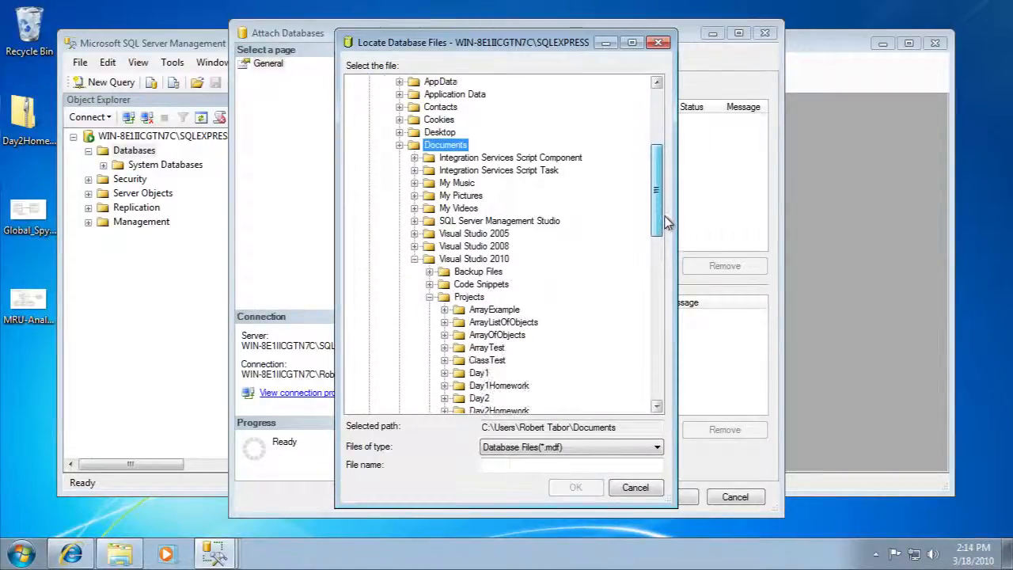
pyautogui.click(475, 262)
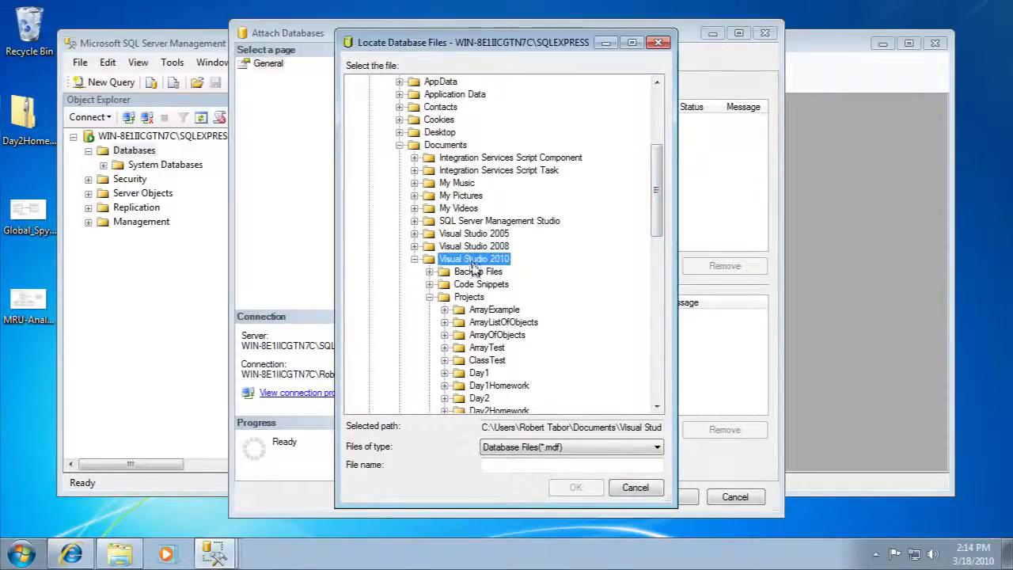
pyautogui.click(469, 296)
pyautogui.moveTo(658, 205); pyautogui.dragTo(657, 243)
pyautogui.click(472, 285)
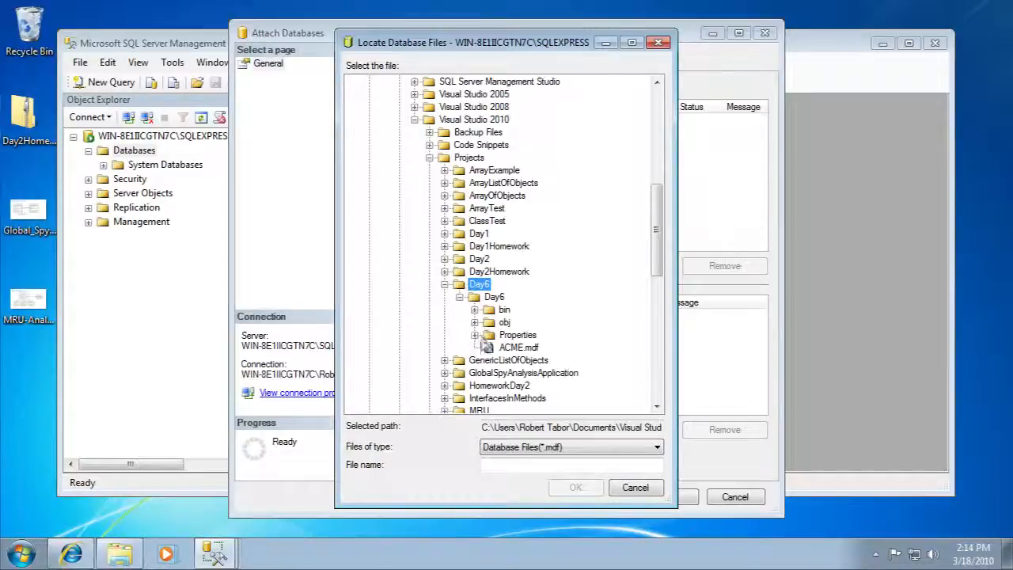
pyautogui.click(504, 348)
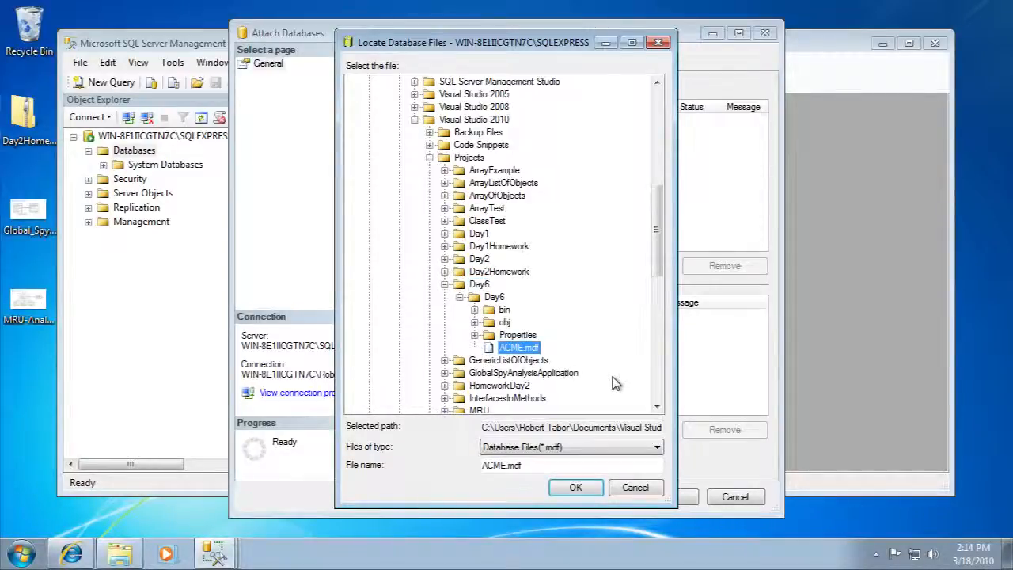
pyautogui.click(575, 486)
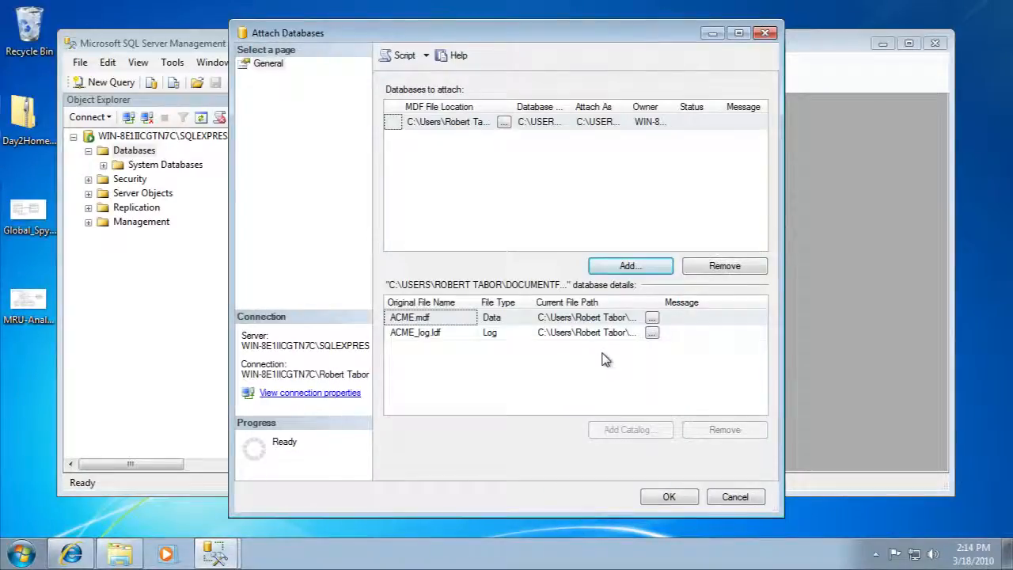
pyautogui.click(664, 498)
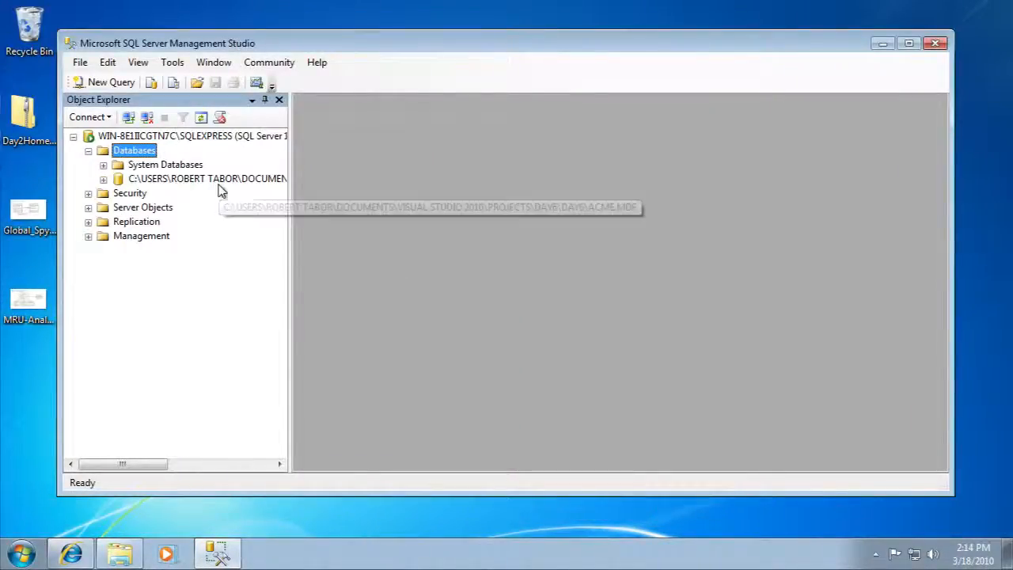
# - Expand the attached ACME database and its Tables folder in Object Explorer
pyautogui.click(217, 183)
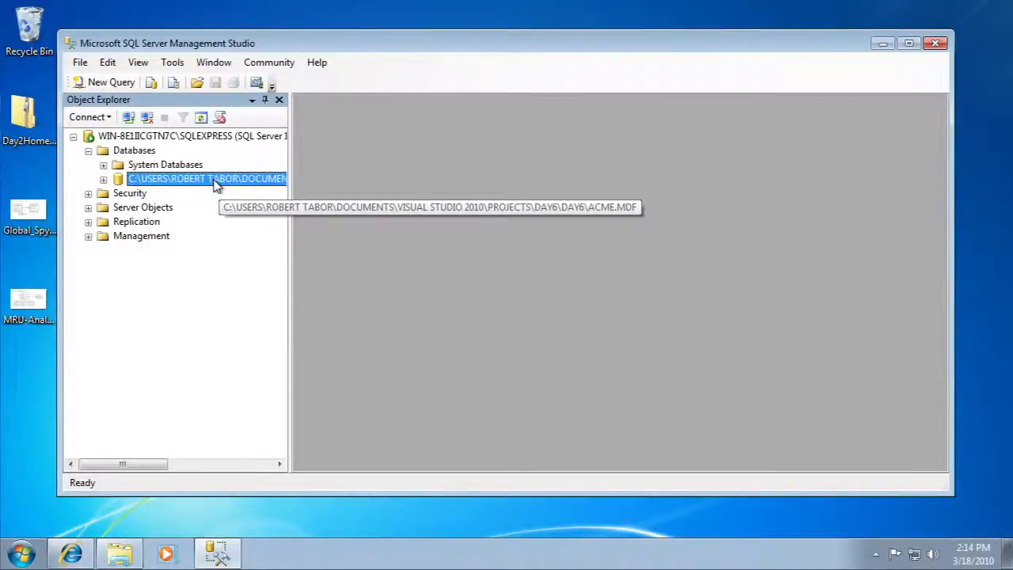
pyautogui.click(103, 179)
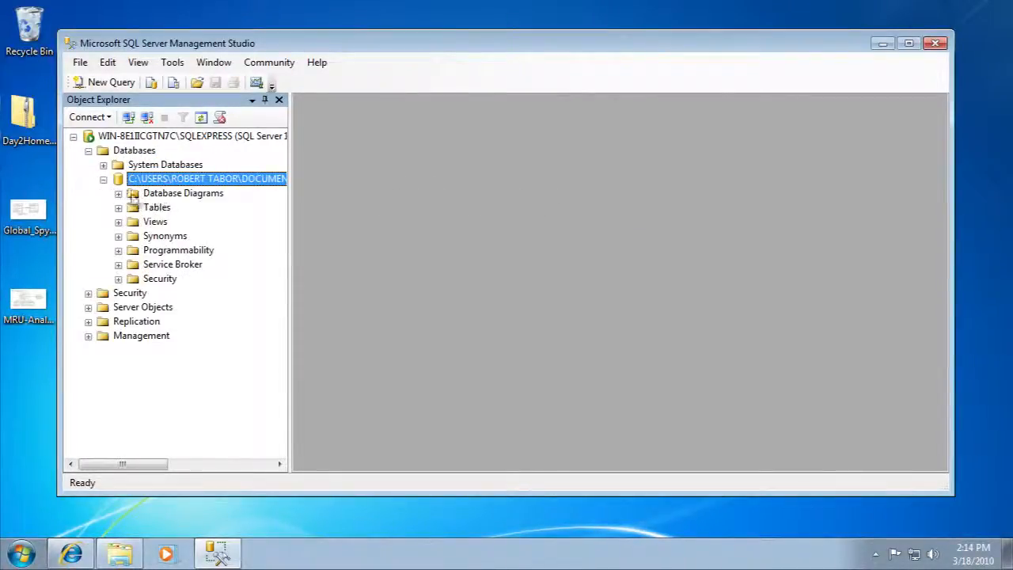
pyautogui.click(118, 208)
# - Retrieve the top 1000 rows of the dbo.Customers table to examine its records
pyautogui.click(188, 238)
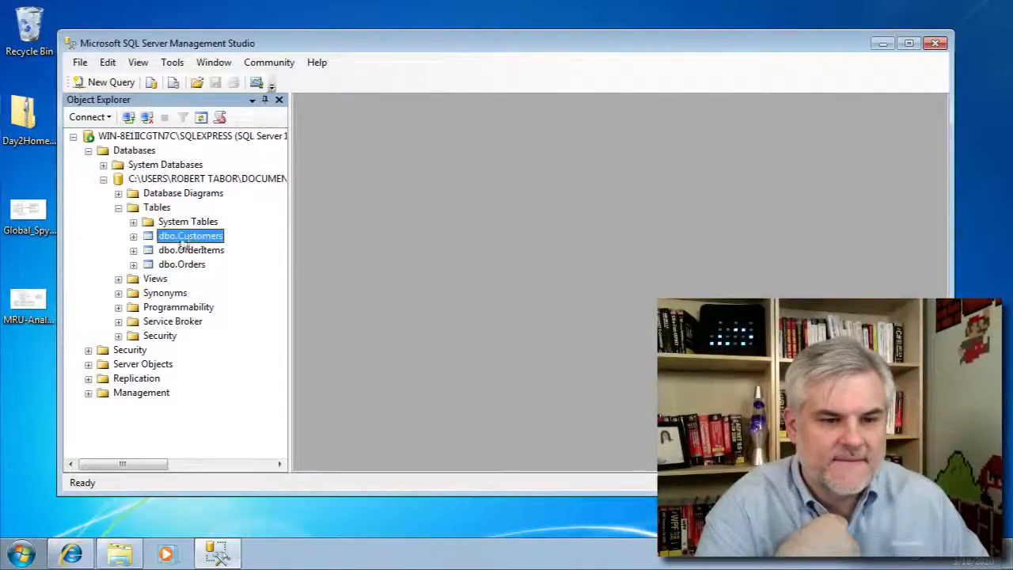
pyautogui.doubleClick(183, 236)
pyautogui.click(133, 236)
pyautogui.rightClick(180, 238)
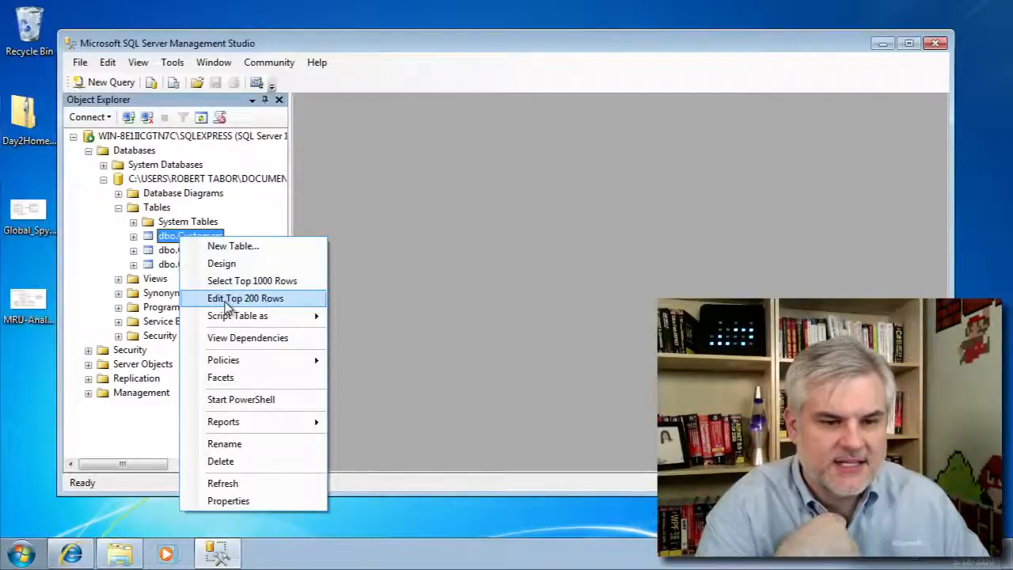
pyautogui.click(228, 283)
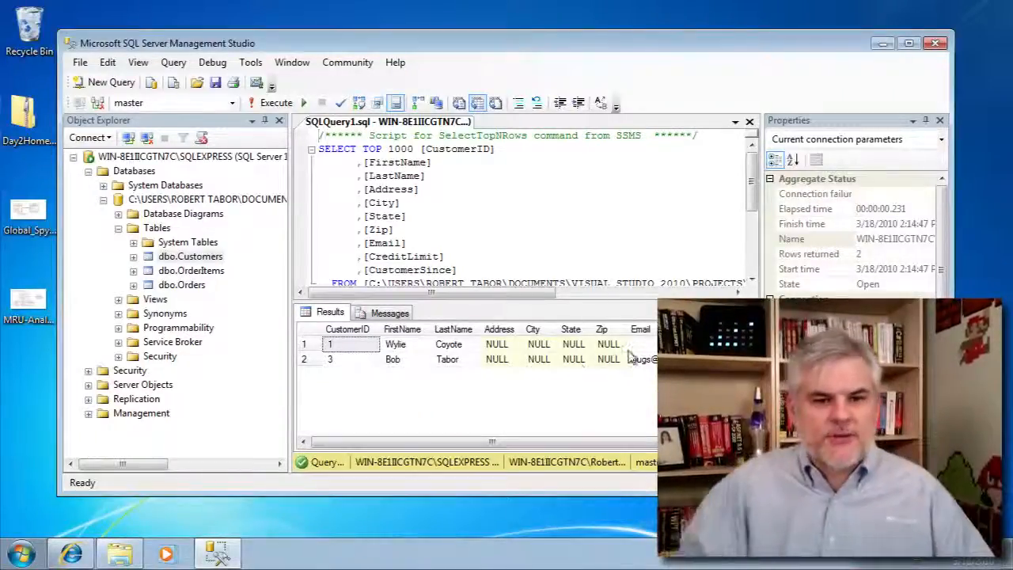
# - Close the Customers query and open a new blank query
pyautogui.click(750, 123)
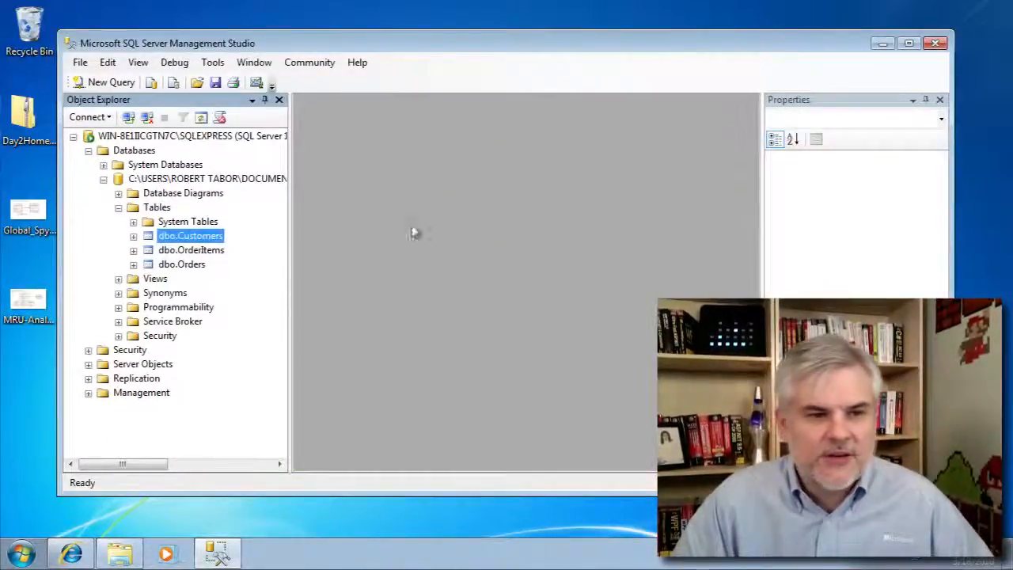
pyautogui.click(104, 83)
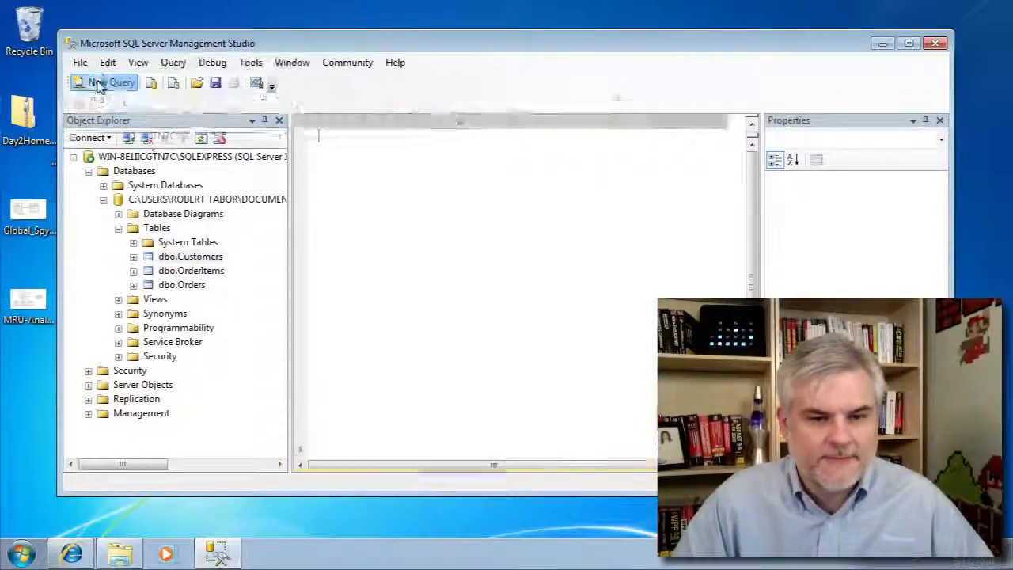